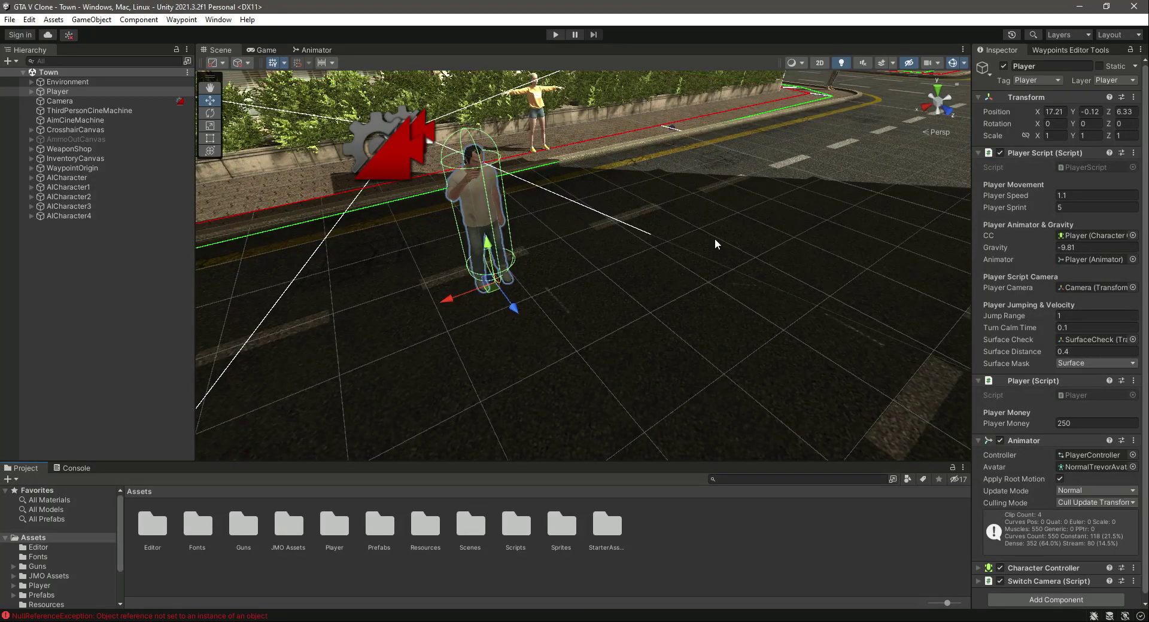
Step: Look over the Town scene, from the player's street past the buildings to the long straight road by the outer wall
right_click_drag(572, 226, 702, 329)
scroll(705, 325, "down", 10)
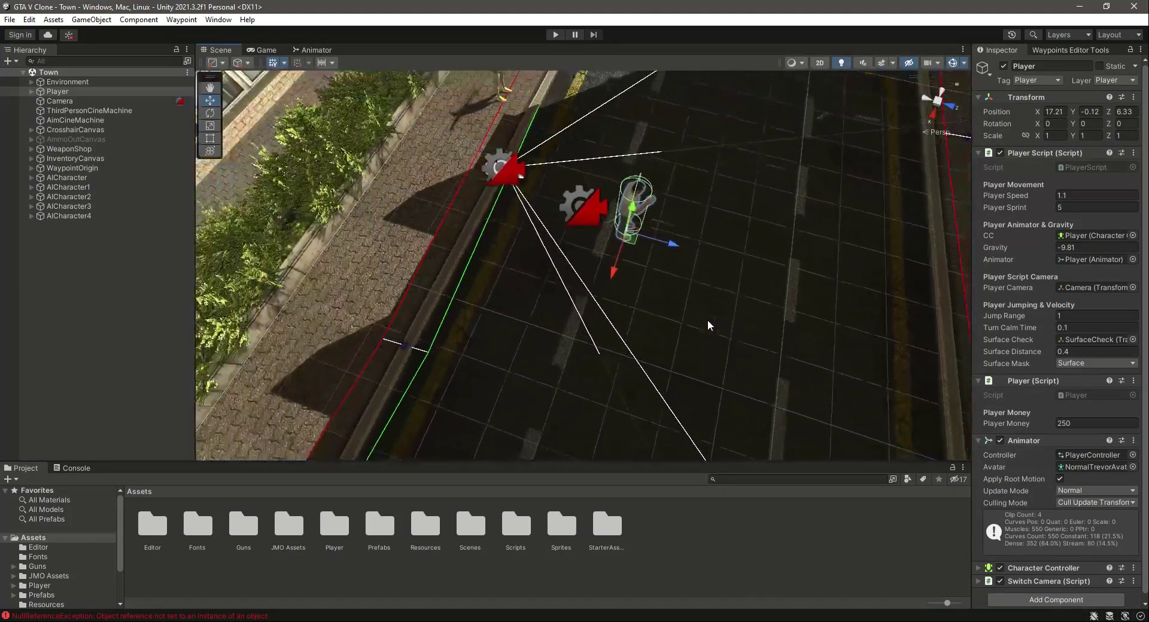
scroll(706, 323, "down", 5)
middle_click_drag(705, 324, 738, 306)
right_click_drag(738, 305, 541, 223)
scroll(669, 314, "down", 3)
scroll(669, 311, "down", 3)
key("a")
key("w")
key("w")
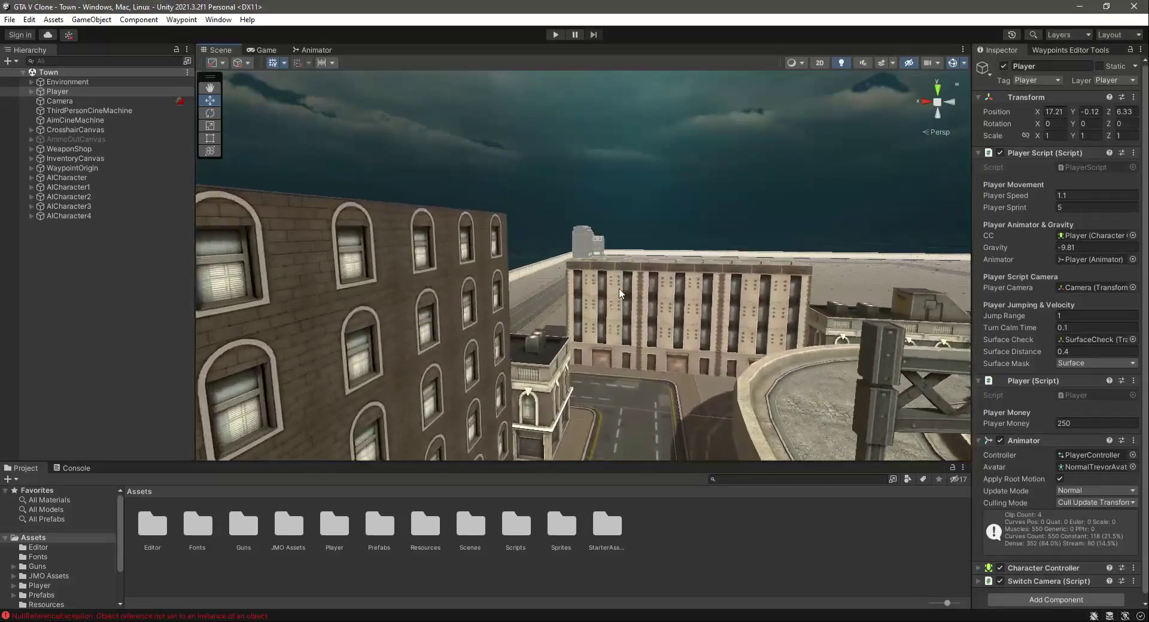
scroll(735, 266, "up", 5)
right_click_drag(735, 263, 487, 393)
right_click_drag(773, 254, 239, 206)
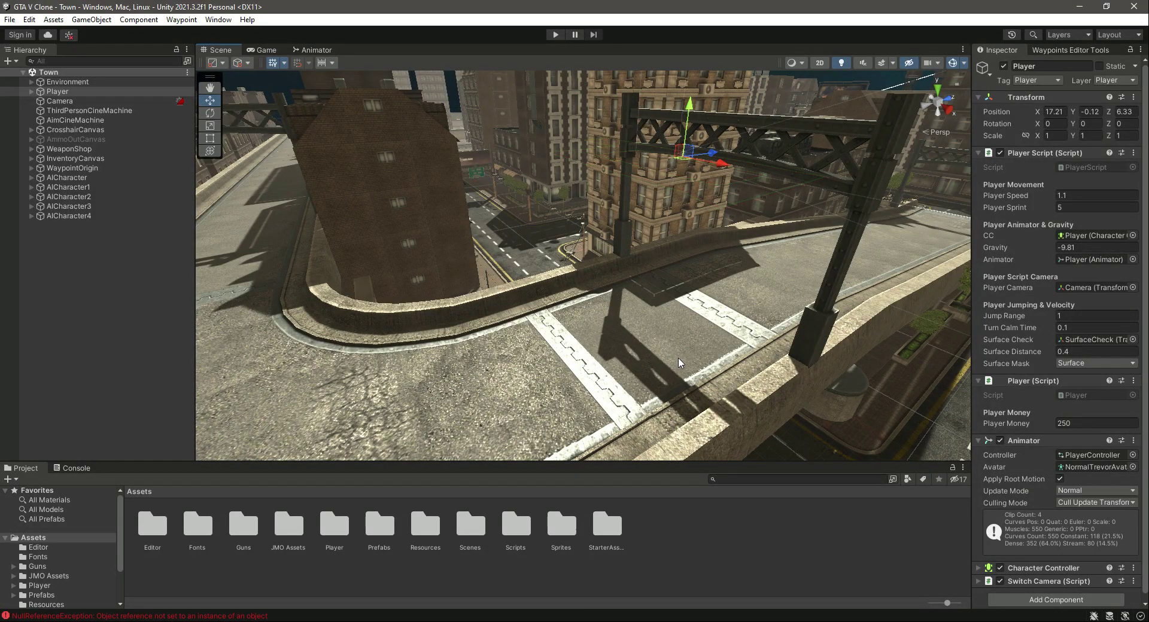
right_click_drag(658, 355, 559, 322)
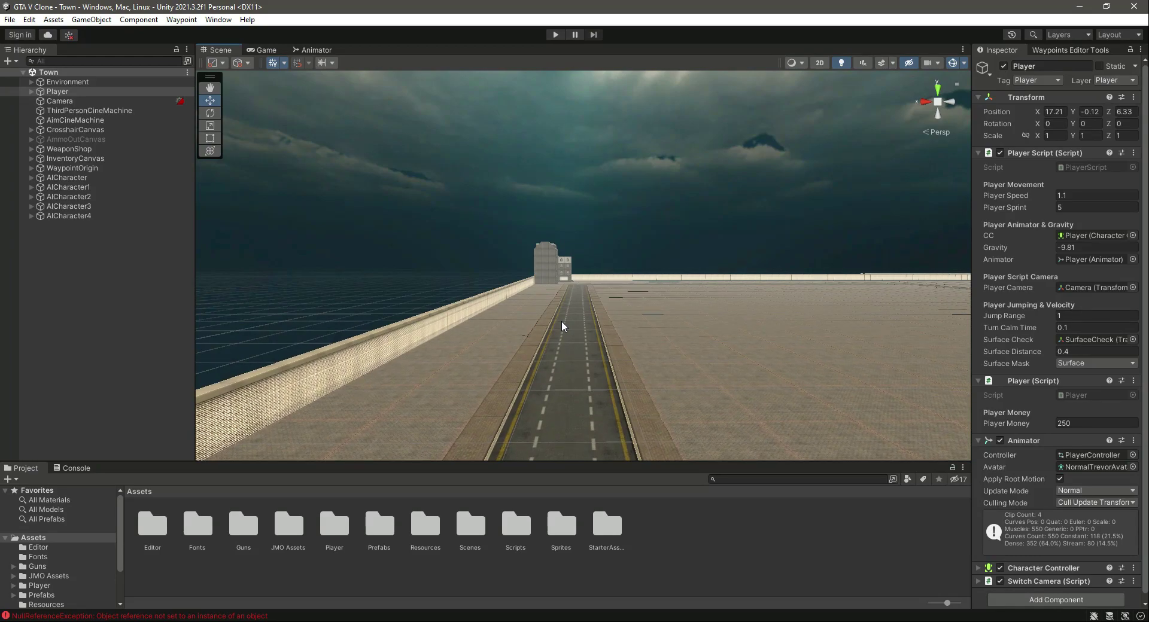
scroll(562, 321, "up", 3)
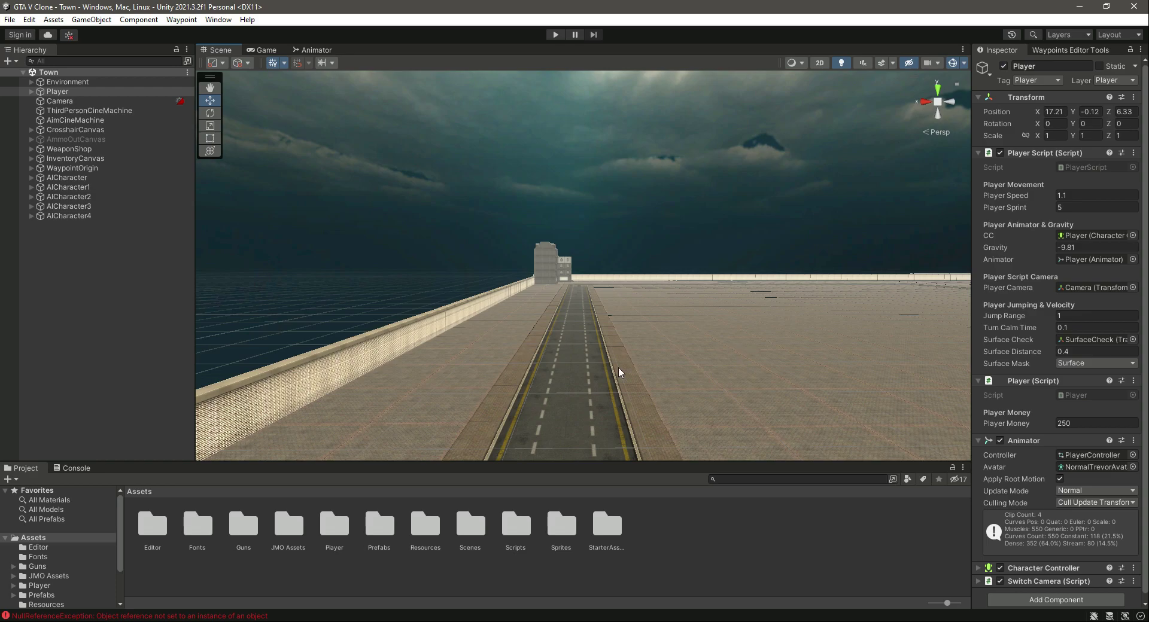
Step: Switch to the Unity Asset Store page of HQ Racing Car Model No.1203 and review its preview images, price and file size
key("alt+Tab")
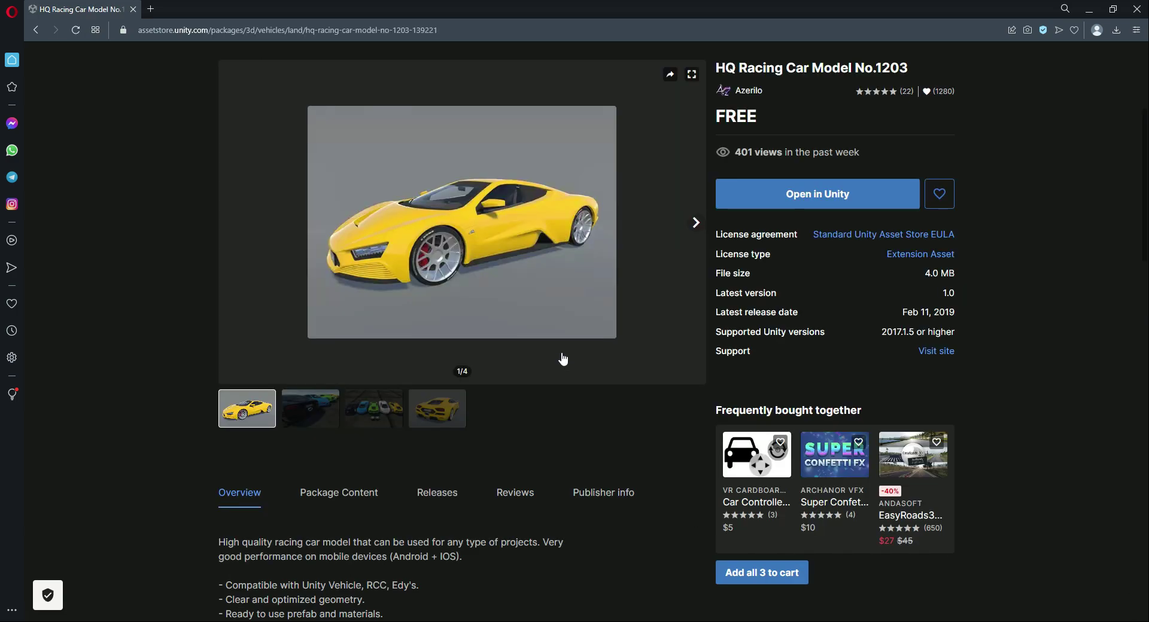
left_click(309, 421)
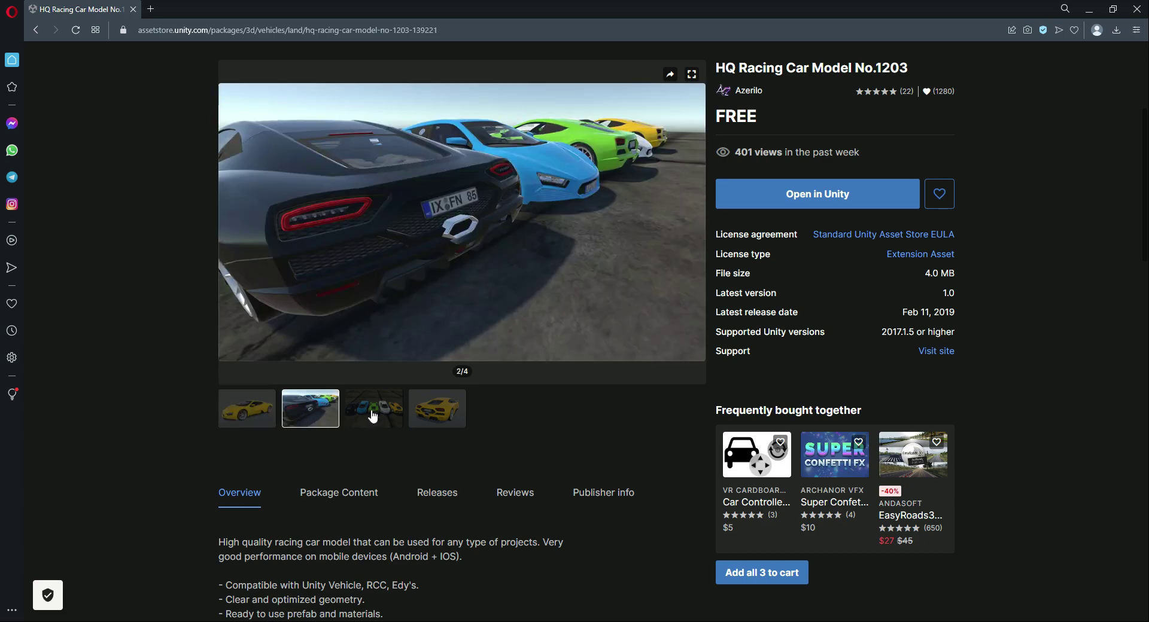
left_click(371, 419)
left_click(426, 419)
left_click(276, 424)
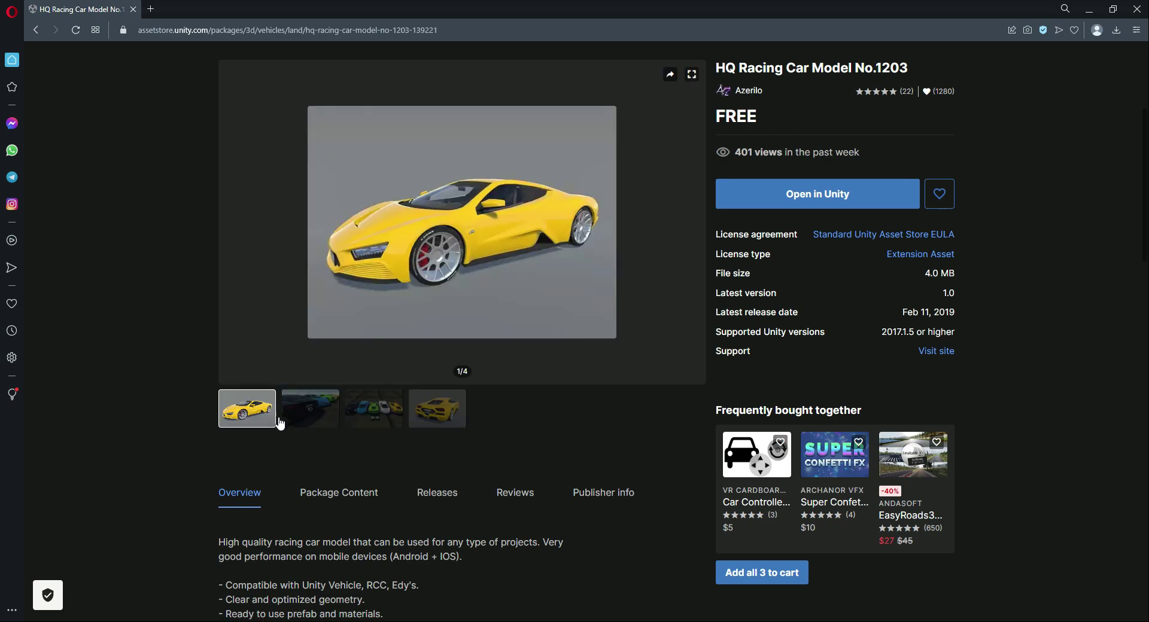
left_click(323, 413)
left_click(383, 413)
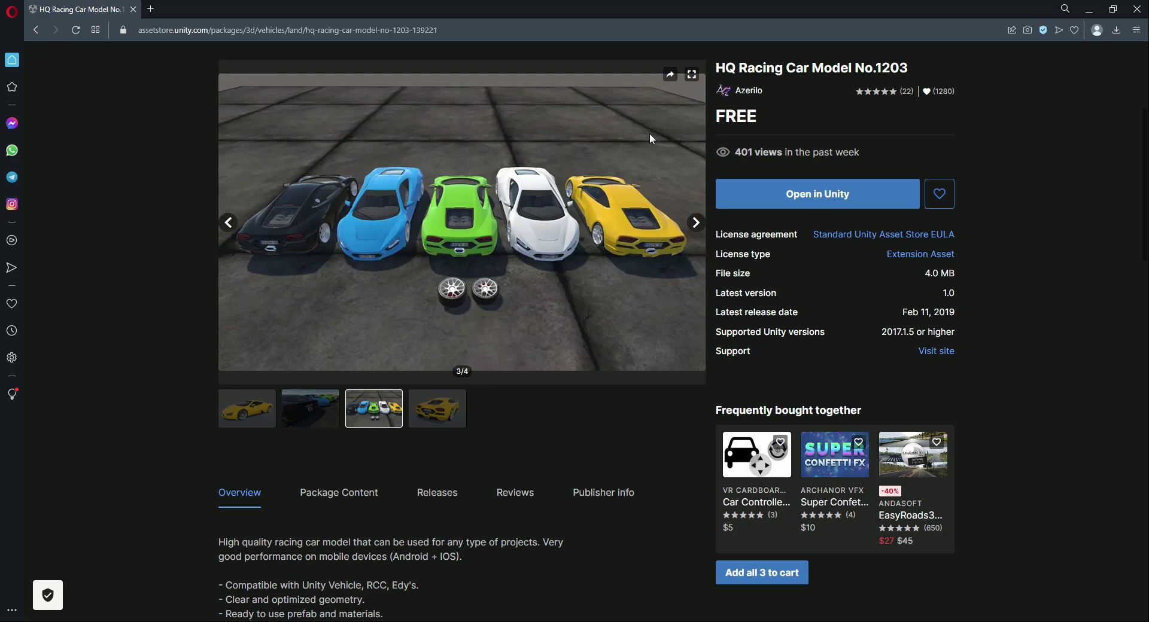
double_click(734, 116)
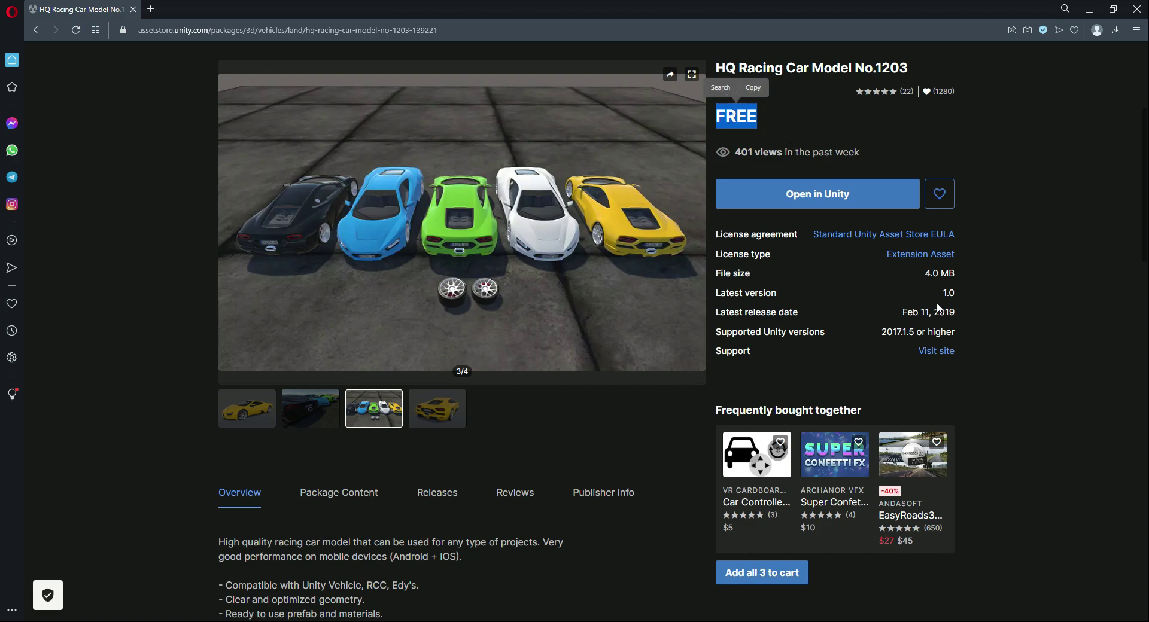
left_click(927, 273)
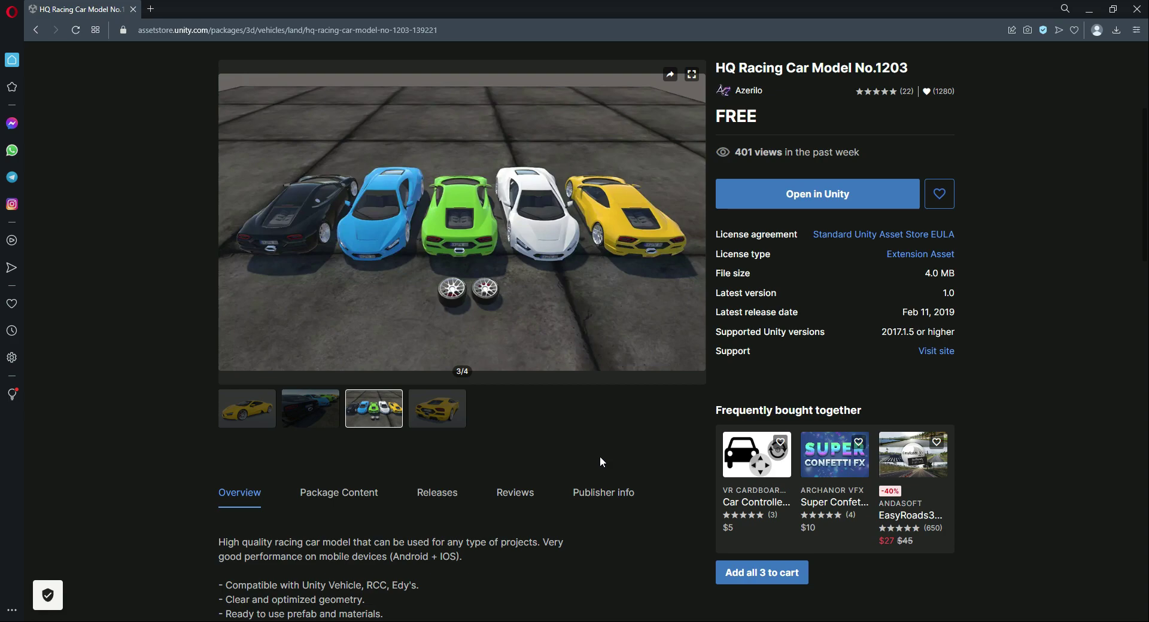
scroll(612, 435, "up", 5)
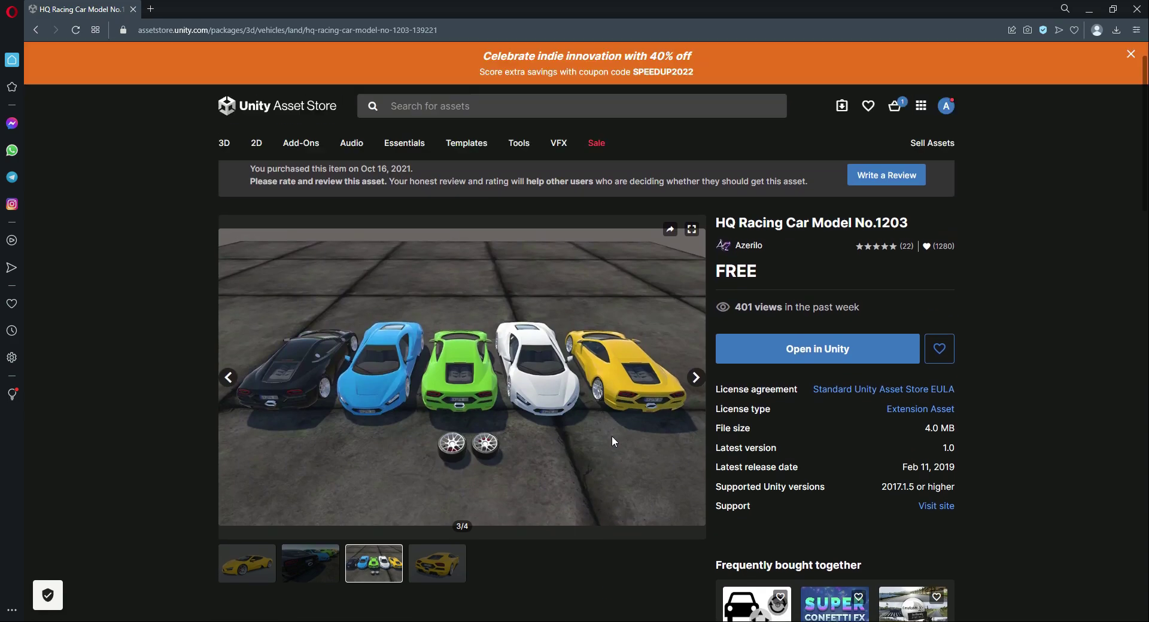
scroll(779, 208, "down", 5)
Step: Open the HQ Racing Car Model No.1203 asset in the Unity Editor and allow the browser to launch it
left_click(833, 190)
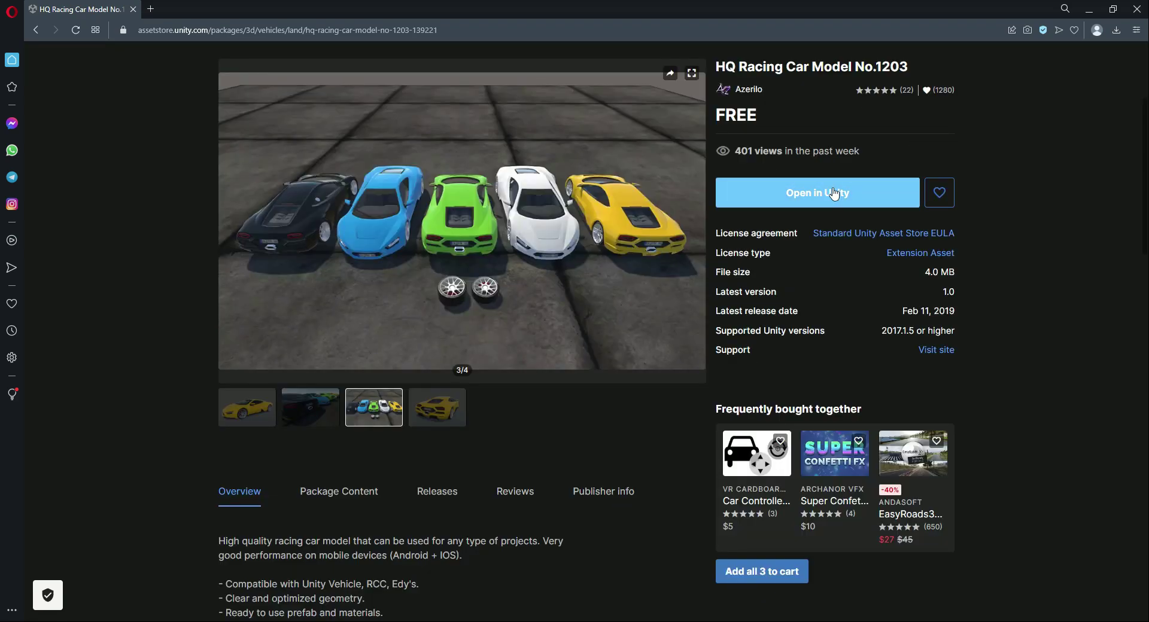
left_click(789, 198)
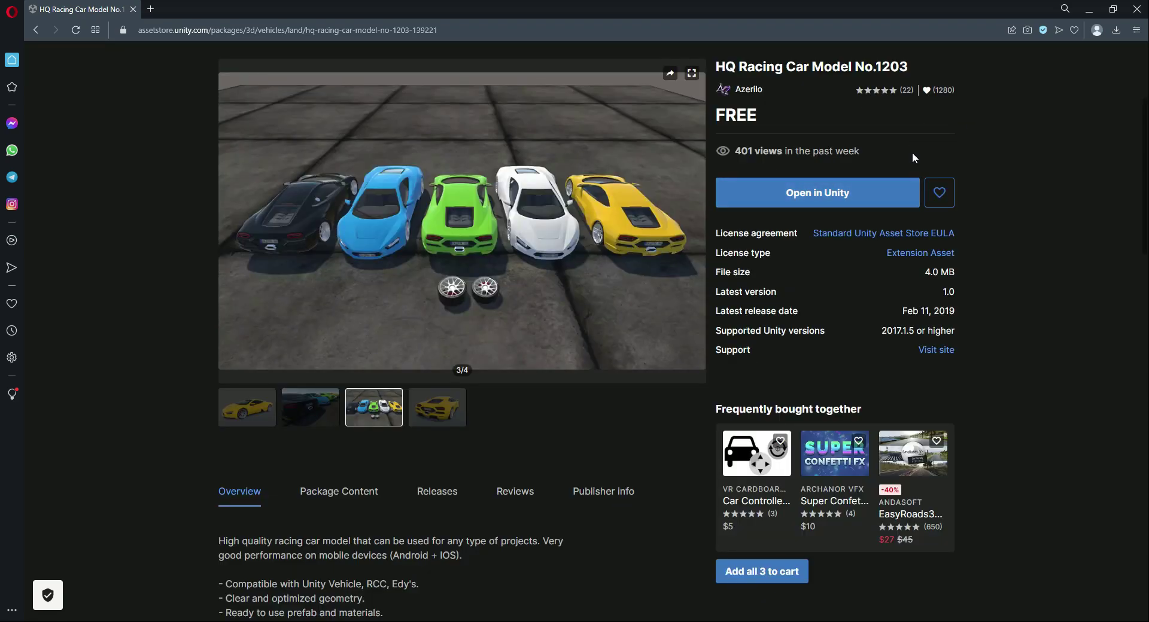
left_click(809, 192)
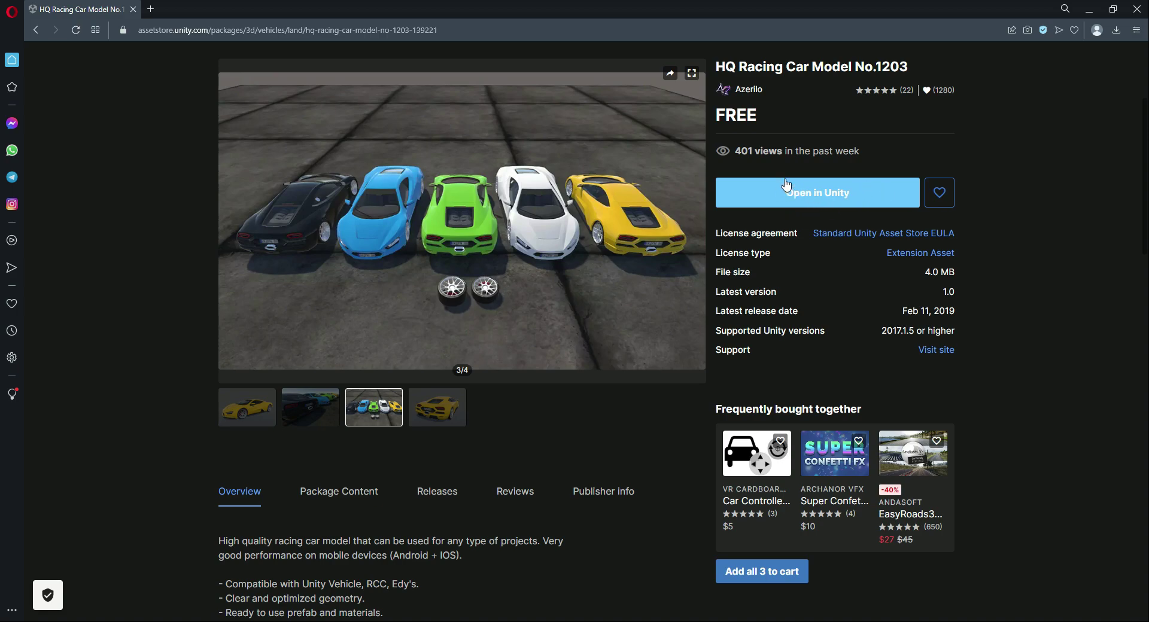
left_click(805, 190)
left_click(836, 203)
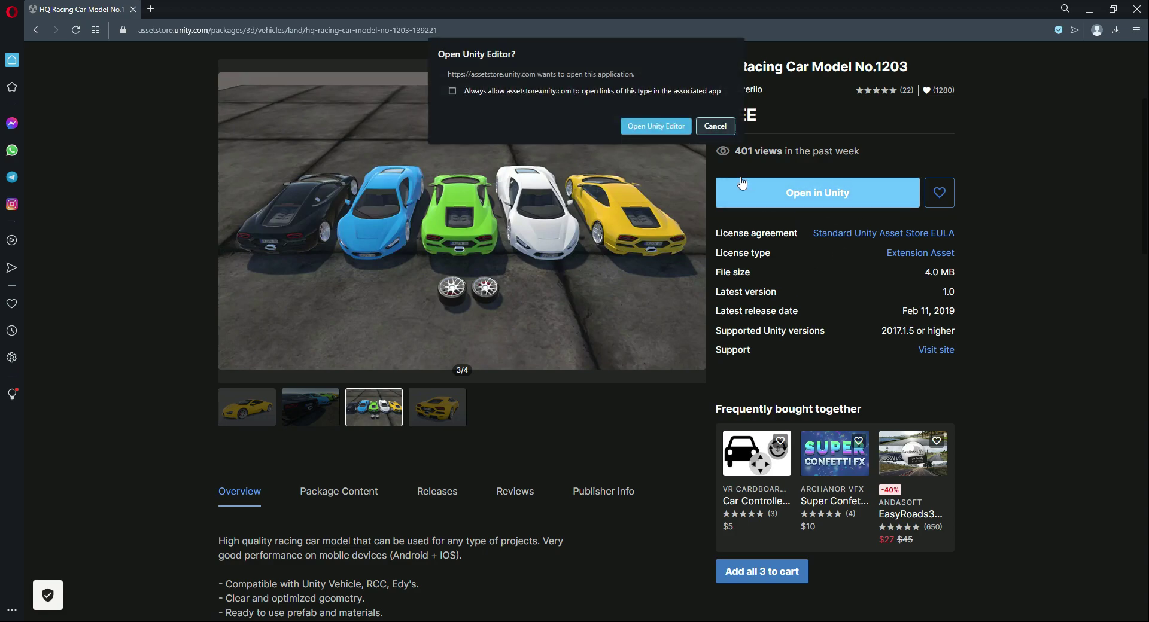
left_click(663, 129)
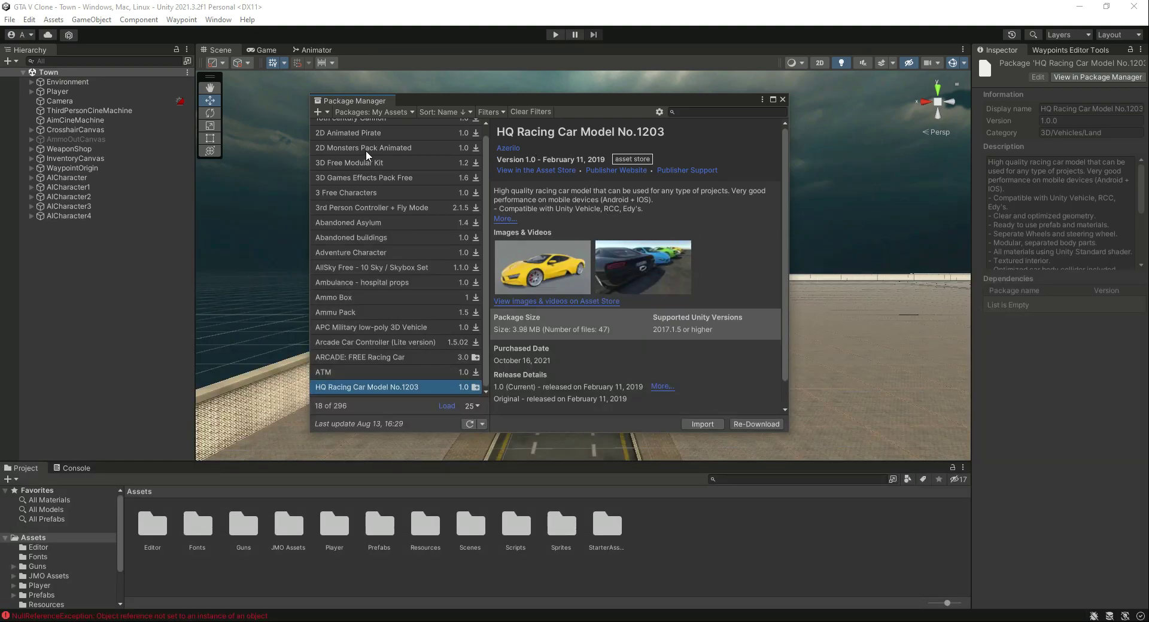
Step: Import all files of the HQ Racing Car Model No.1203 package into the project and close the Package Manager
scroll(654, 204, "down", 1)
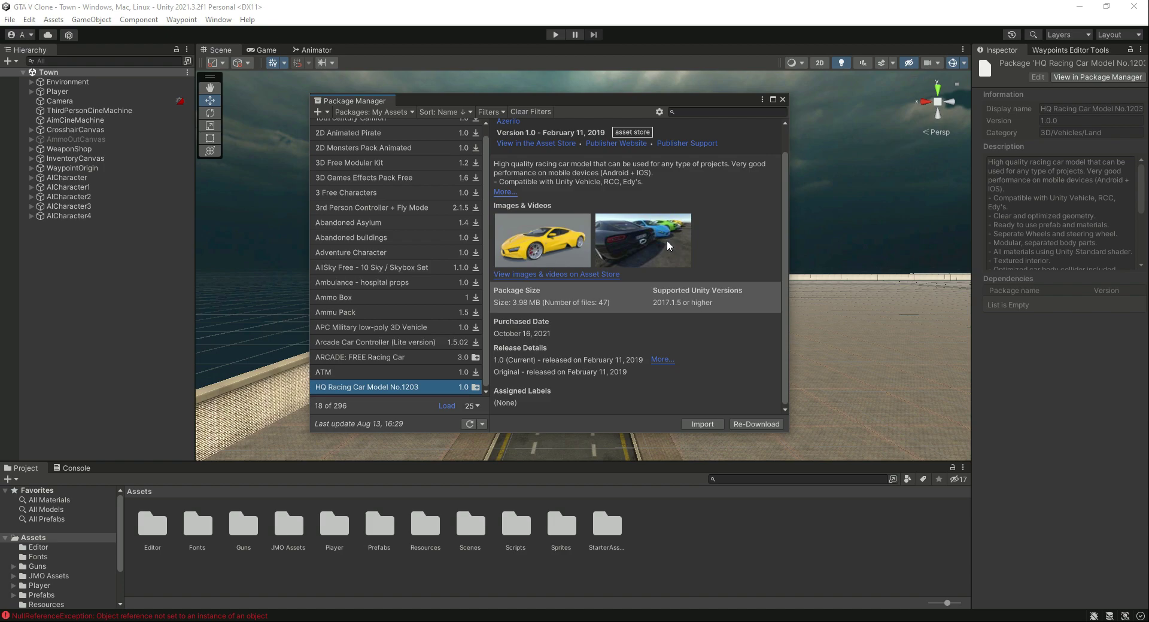
scroll(588, 331, "up", 1)
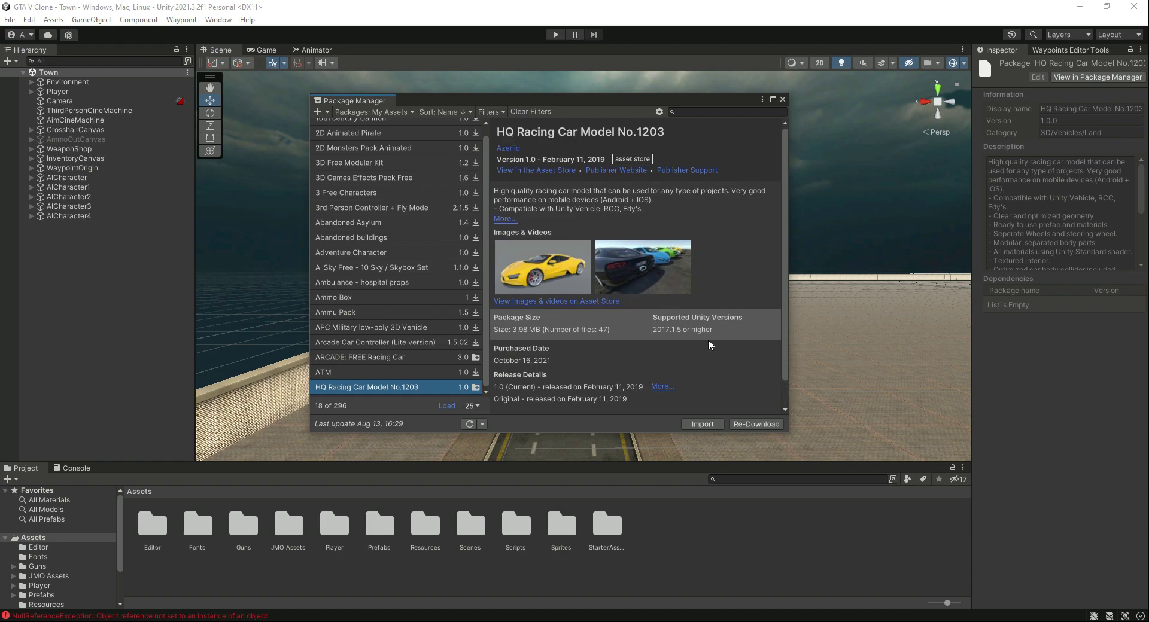
left_click(740, 424)
scroll(707, 377, "down", 1)
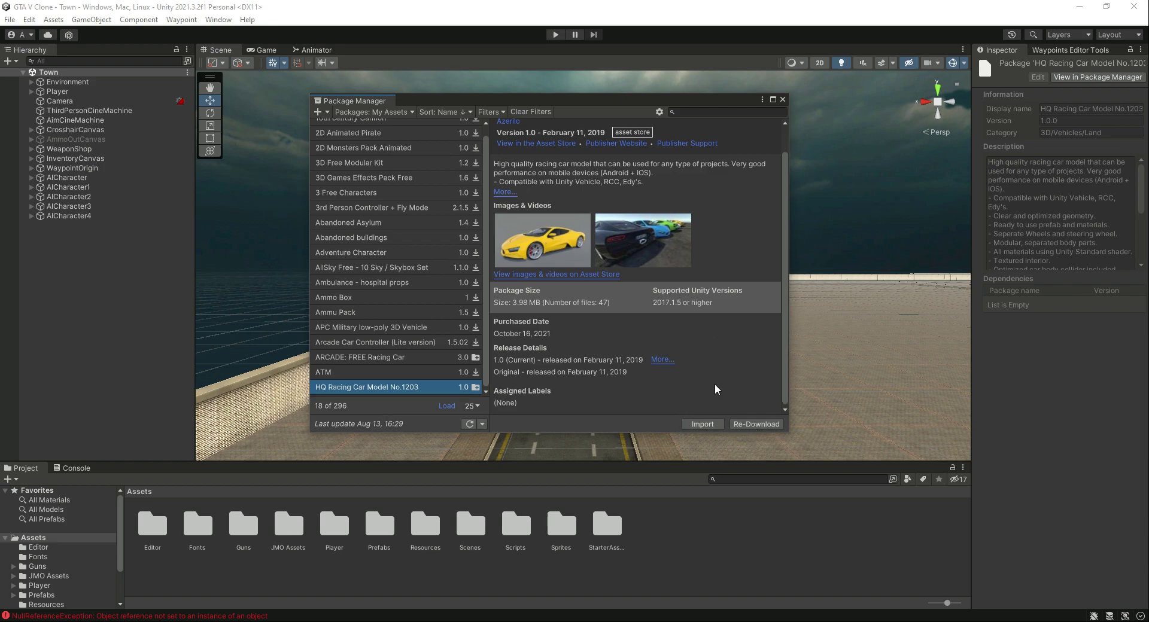
left_click(697, 424)
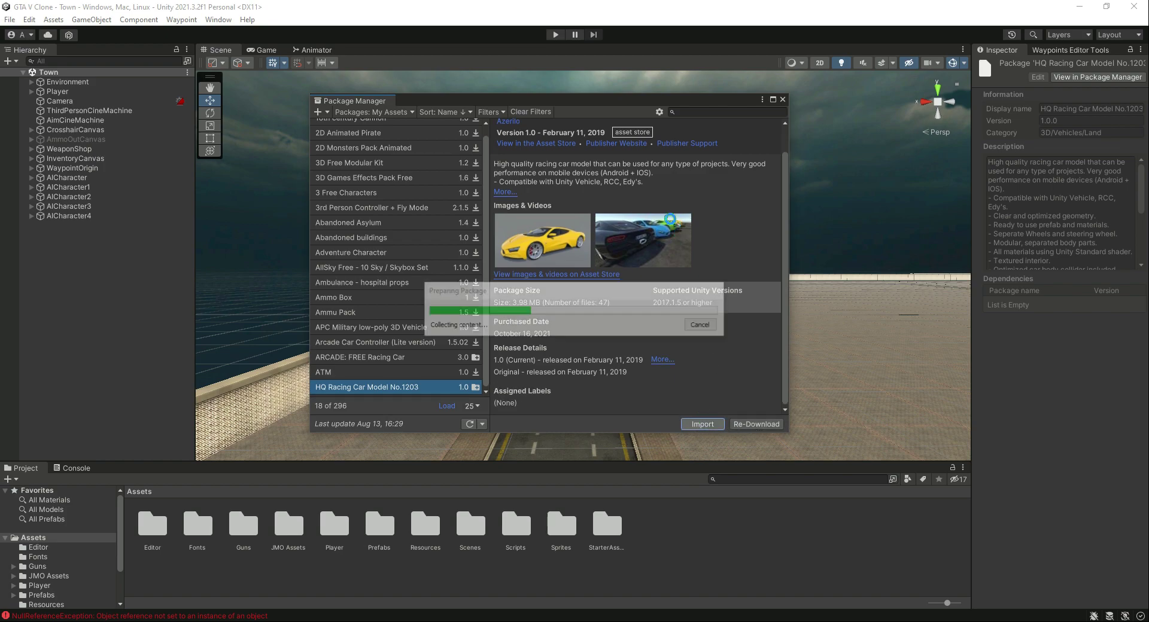
scroll(571, 262, "down", 5)
scroll(573, 264, "up", 5)
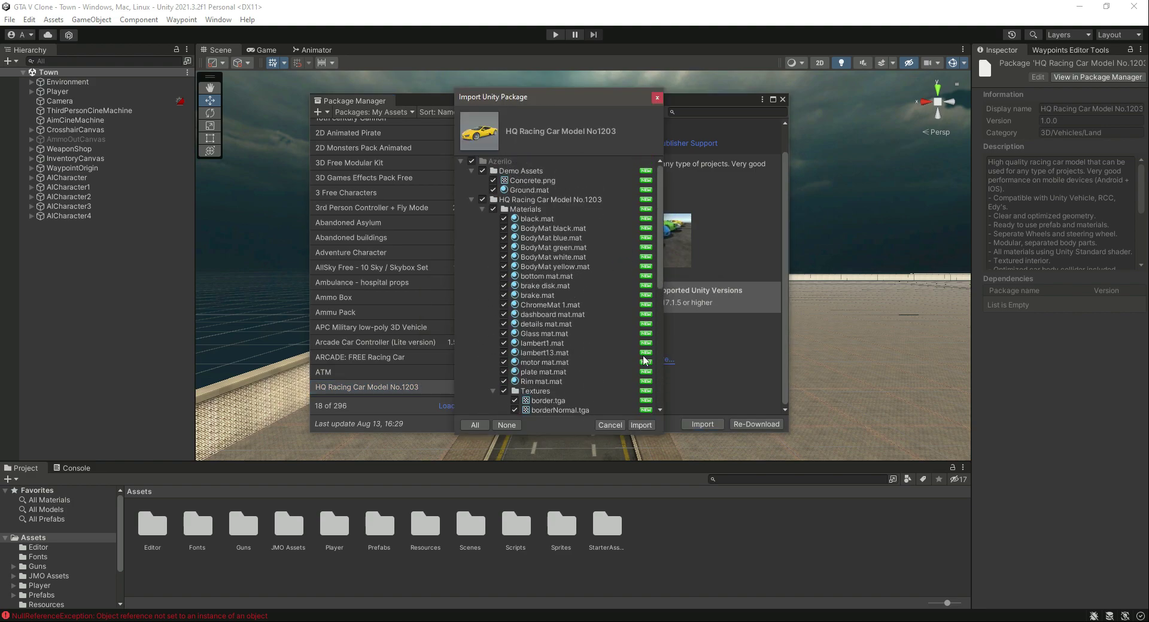
left_click(641, 425)
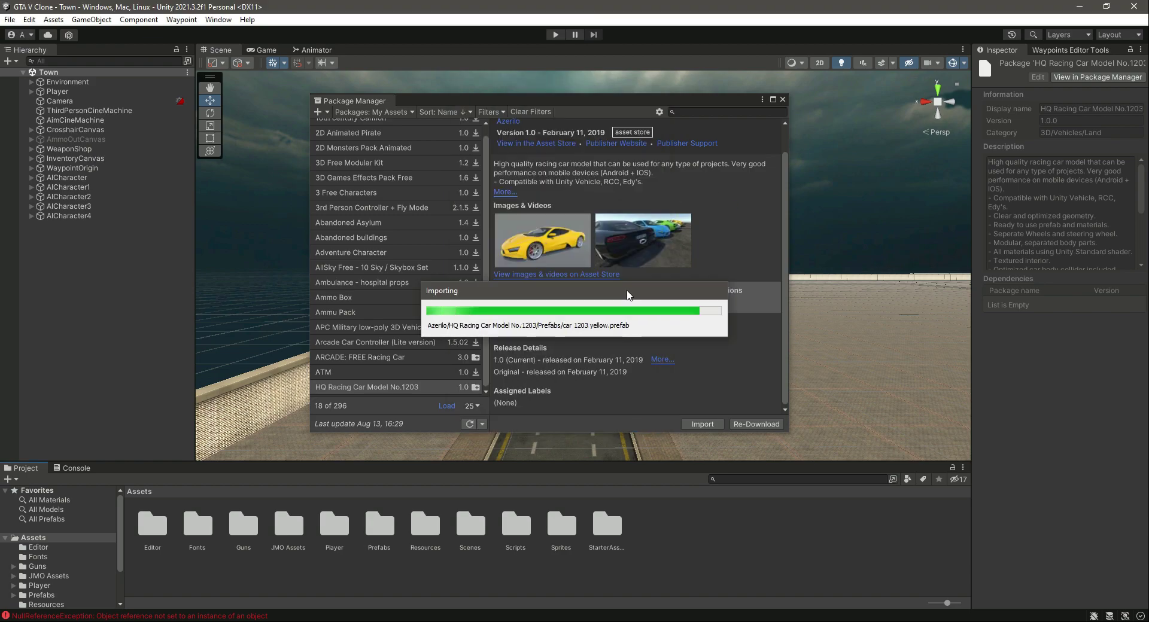
left_click(782, 100)
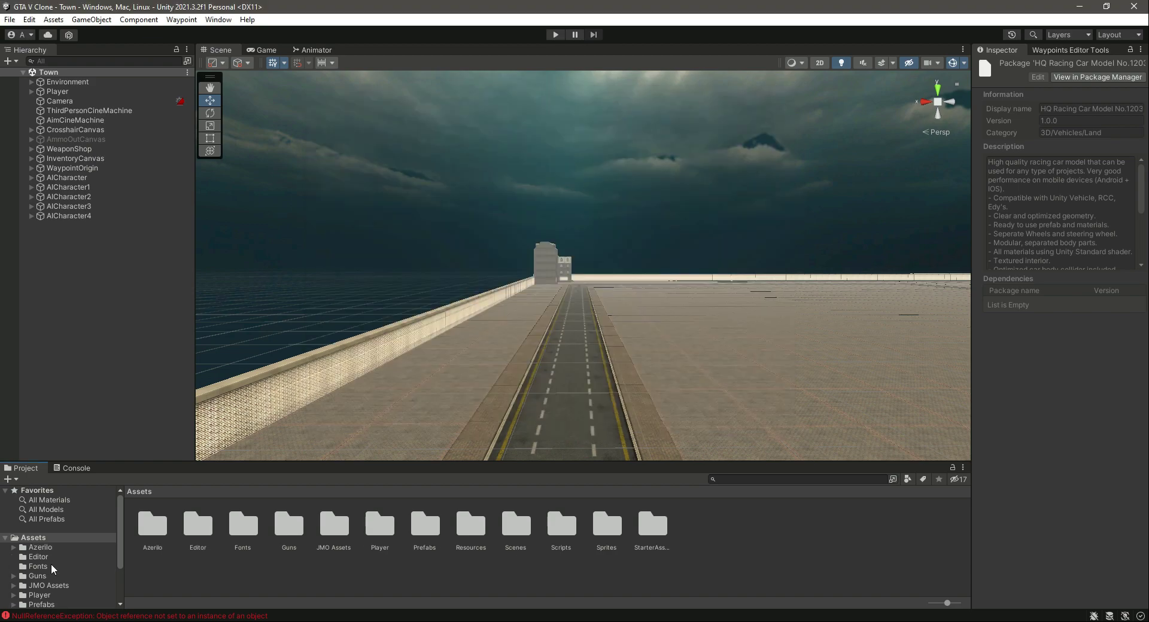
Step: Open the Prefabs folder of HQ Racing Car Model No.1203 inside Azerilo and enlarge the preview of the black car prefab
left_click(49, 549)
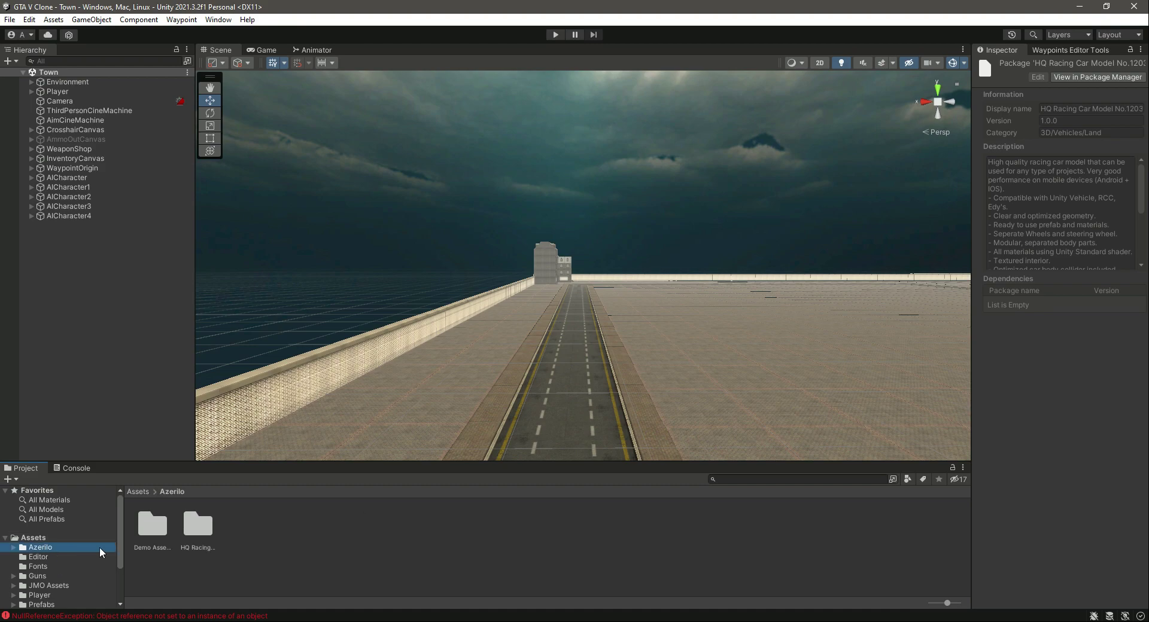
double_click(198, 524)
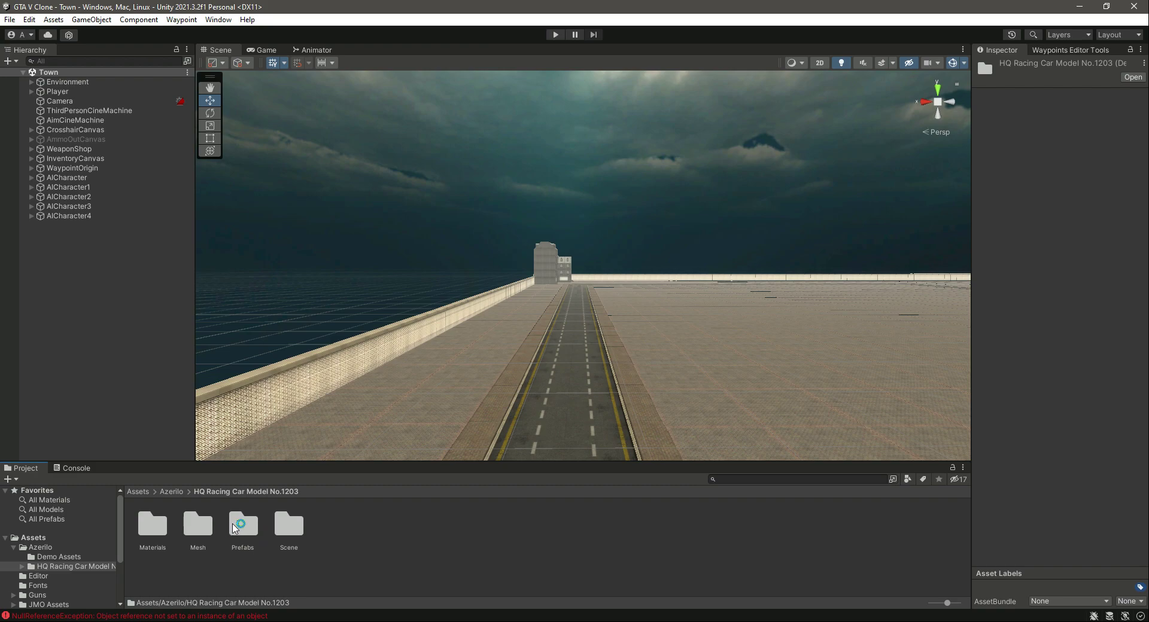
double_click(235, 529)
left_click(150, 526)
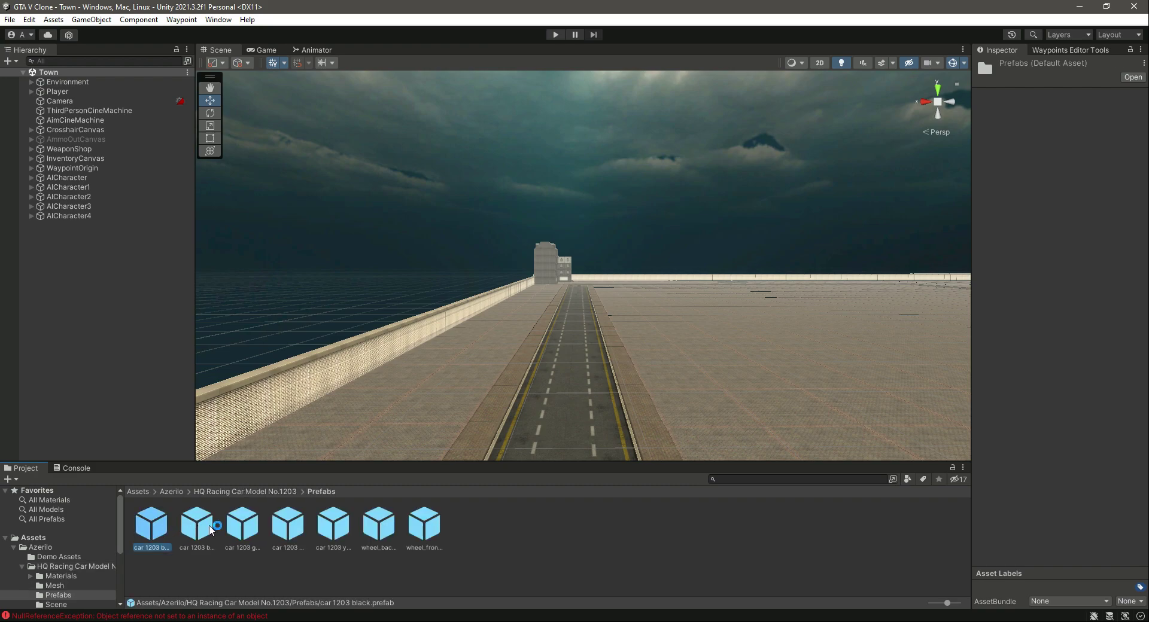
left_click_drag(971, 521, 948, 524)
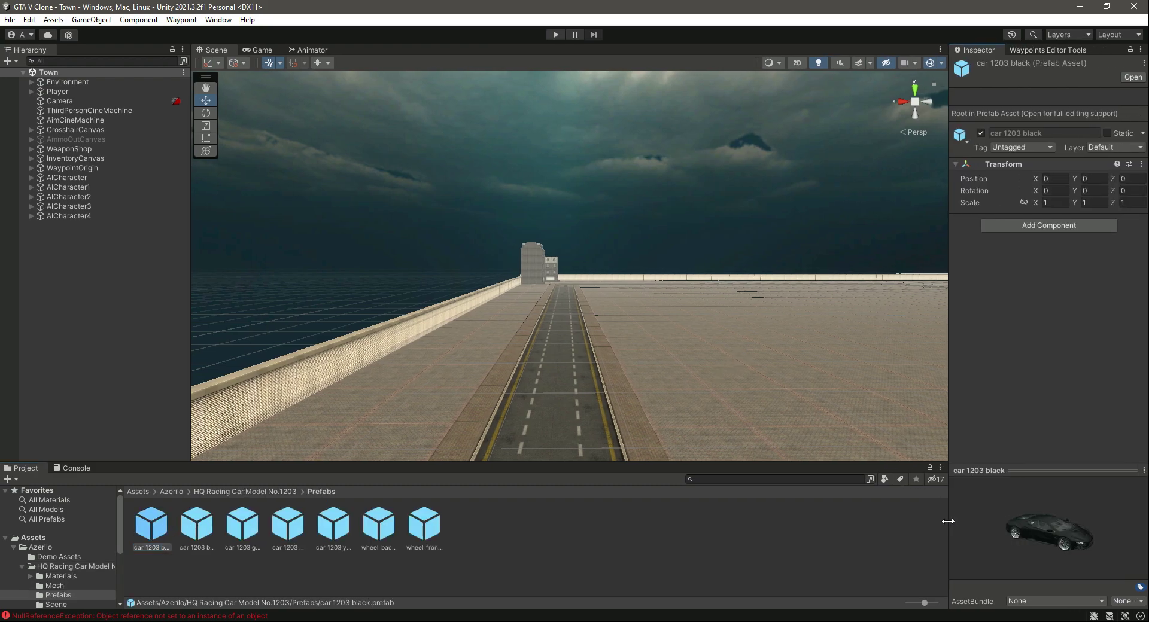
left_click_drag(1057, 464, 688, 469)
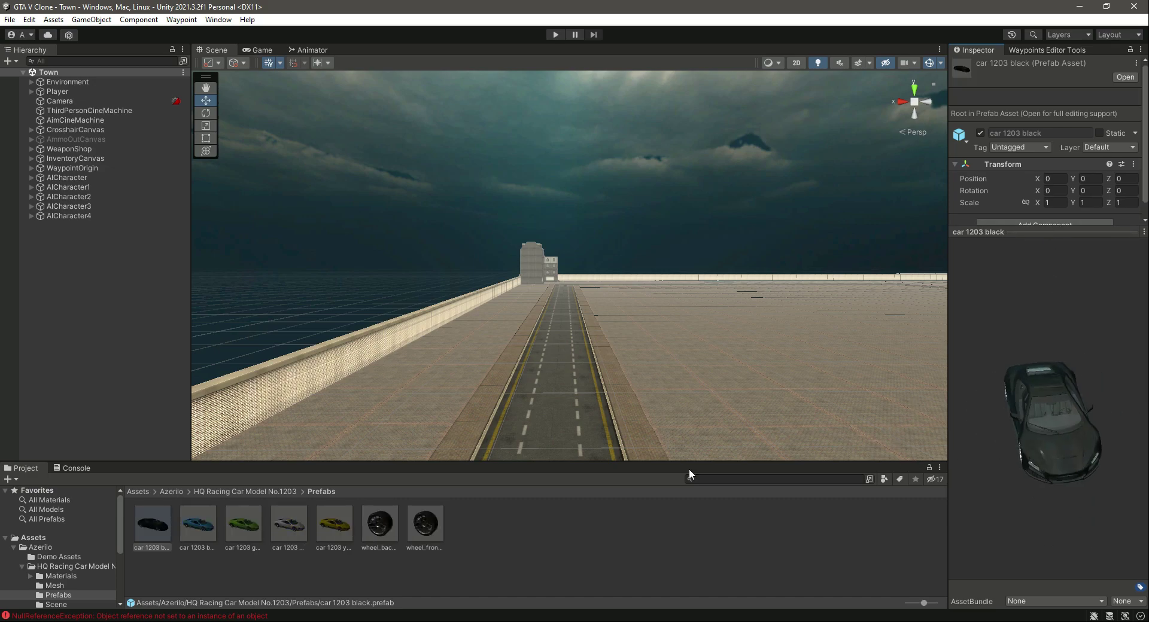
Step: Compare the black, blue, green, white and yellow car 1203 prefabs in the preview
left_click(210, 533)
left_click(243, 527)
left_click(285, 526)
left_click(326, 526)
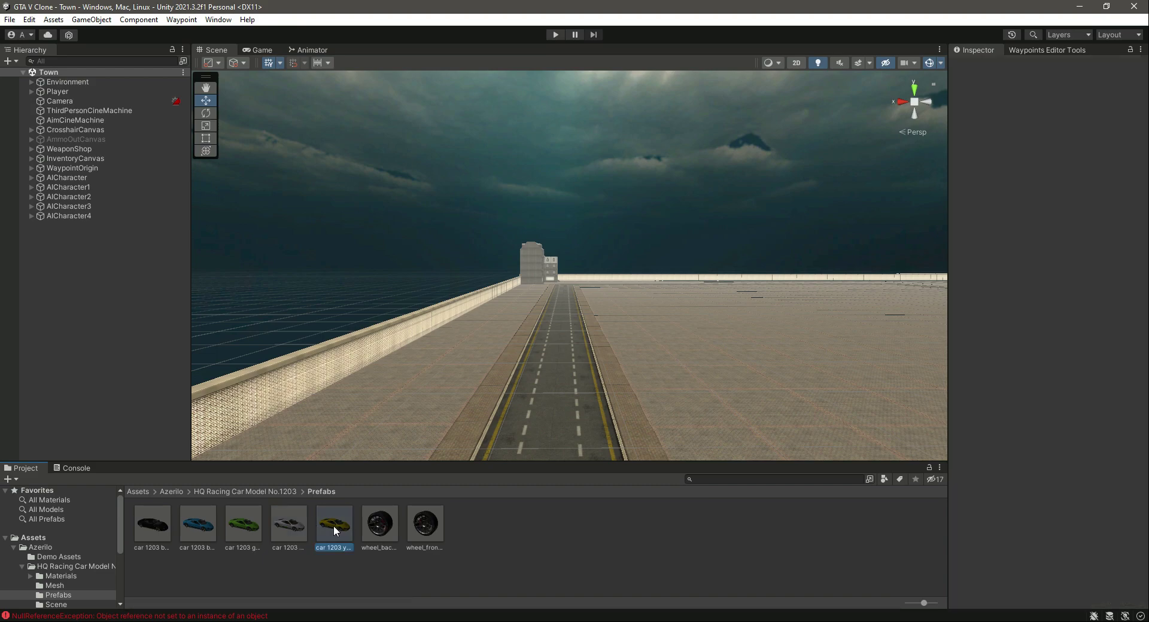
left_click(286, 527)
left_click(243, 527)
left_click(195, 525)
left_click(159, 526)
left_click(197, 527)
left_click(230, 528)
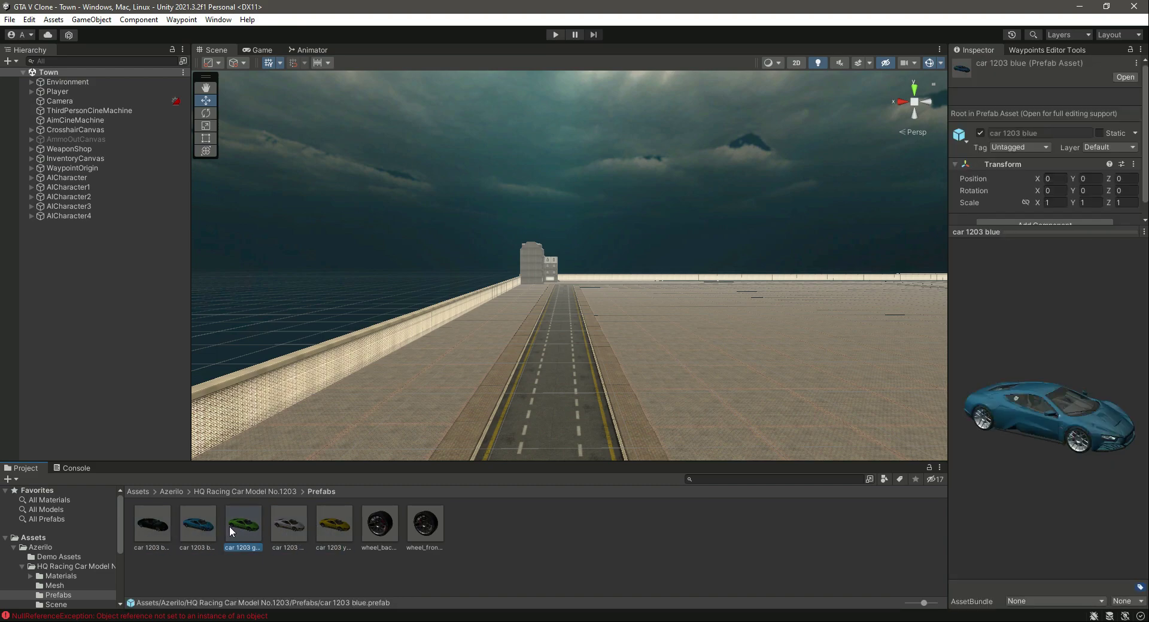
left_click(288, 525)
left_click(334, 525)
left_click(287, 528)
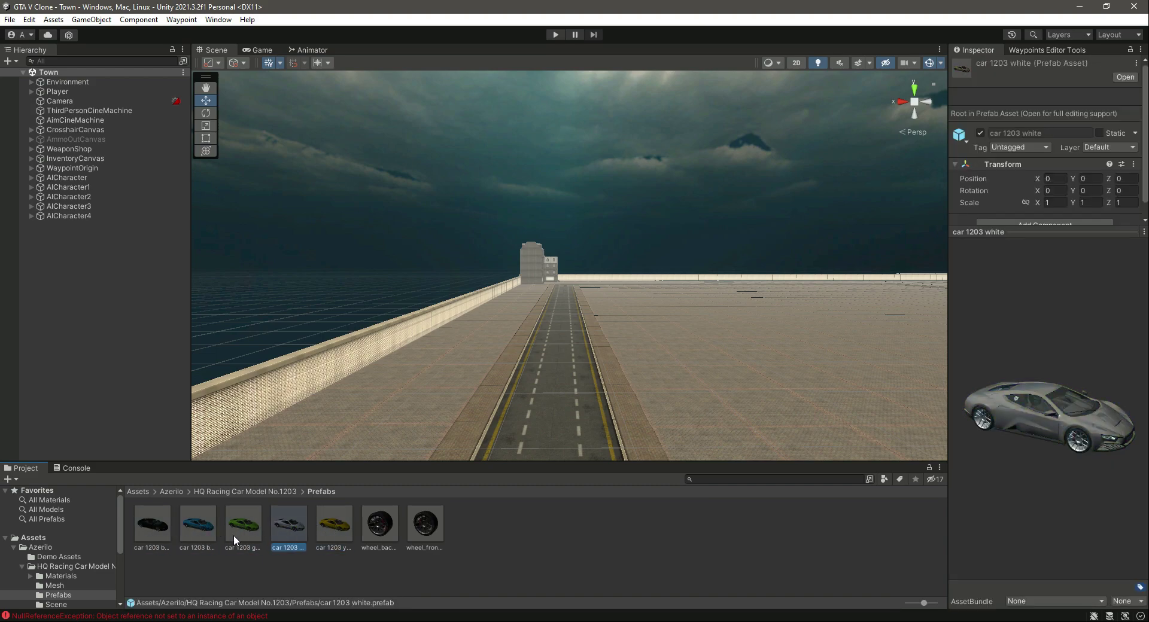
left_click(240, 529)
left_click(193, 529)
left_click(157, 526)
left_click(195, 526)
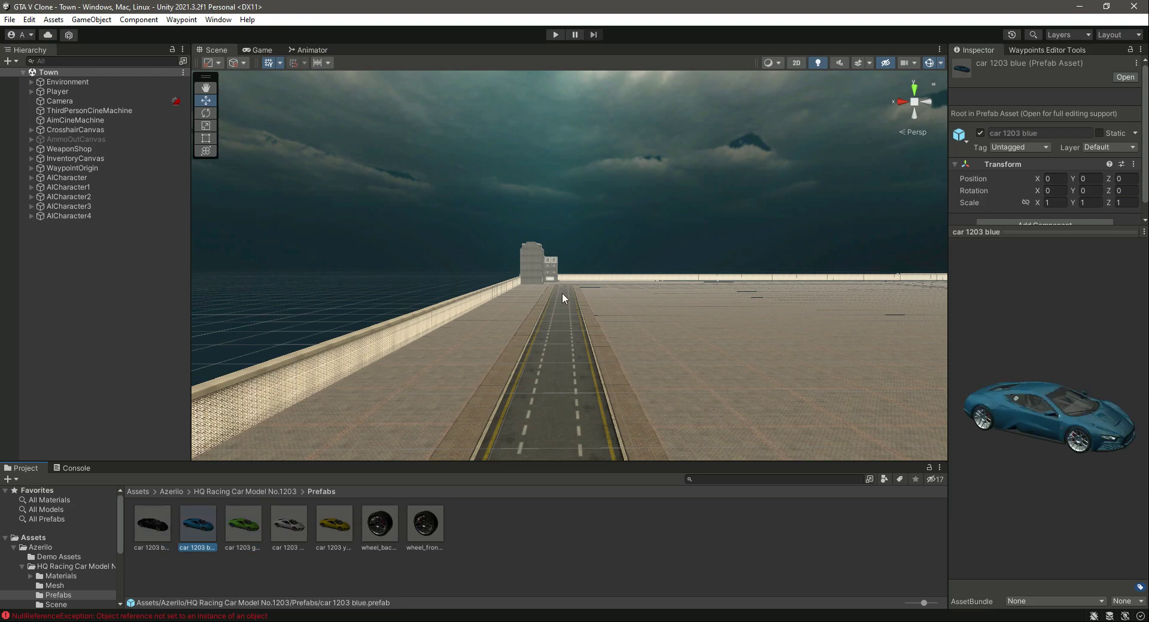
Step: Place the car 1203 blue prefab on the road in the Town scene
right_click_drag(561, 292, 542, 338)
key("s")
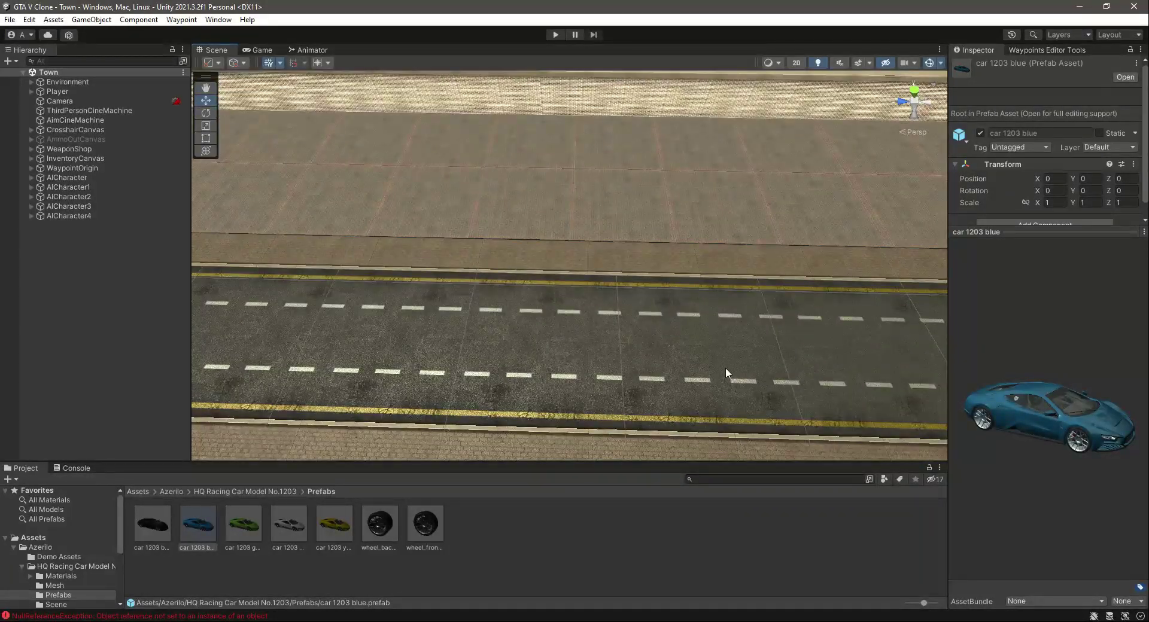
right_click_drag(726, 370, 598, 305)
left_click(245, 530)
left_click(192, 529)
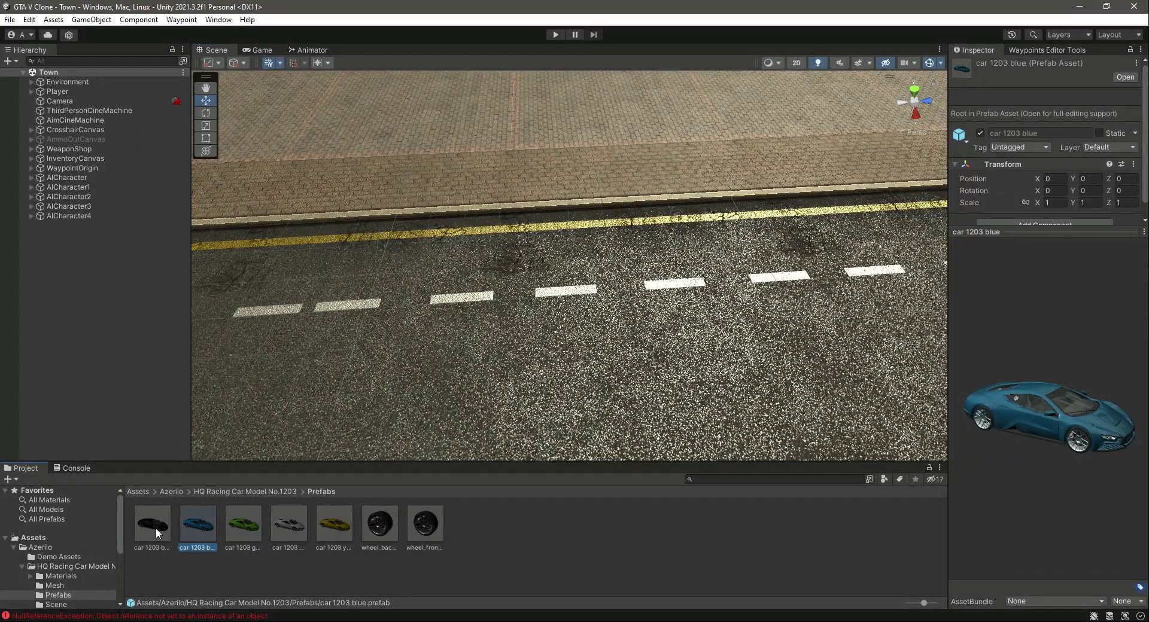
left_click(155, 528)
left_click(211, 526)
left_click(238, 525)
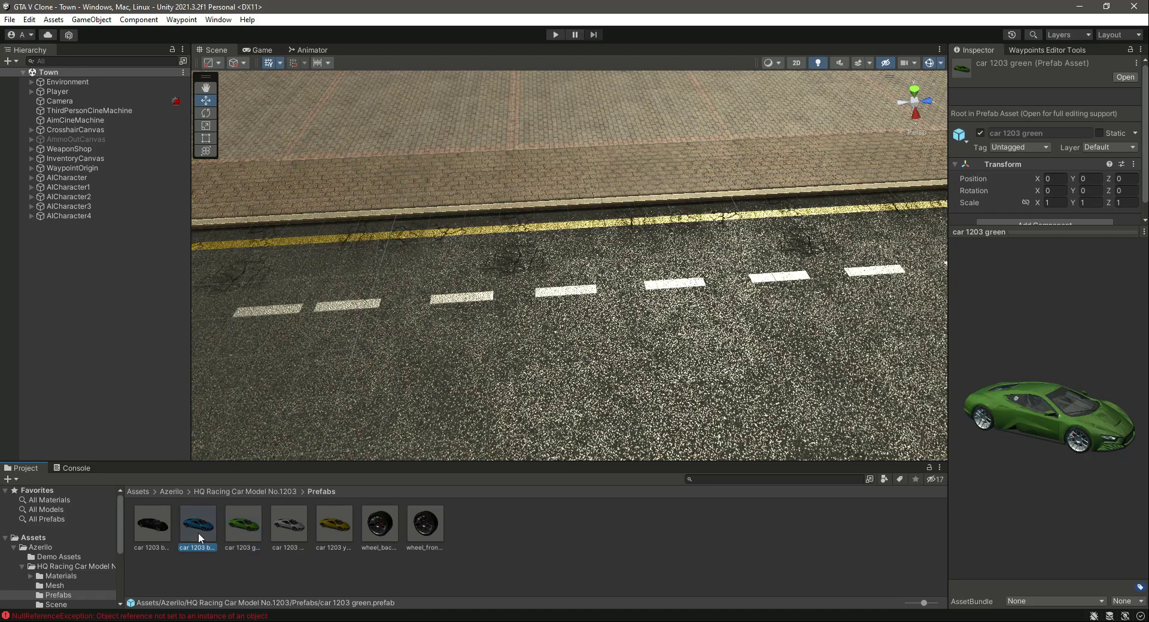
left_click_drag(199, 533, 532, 378)
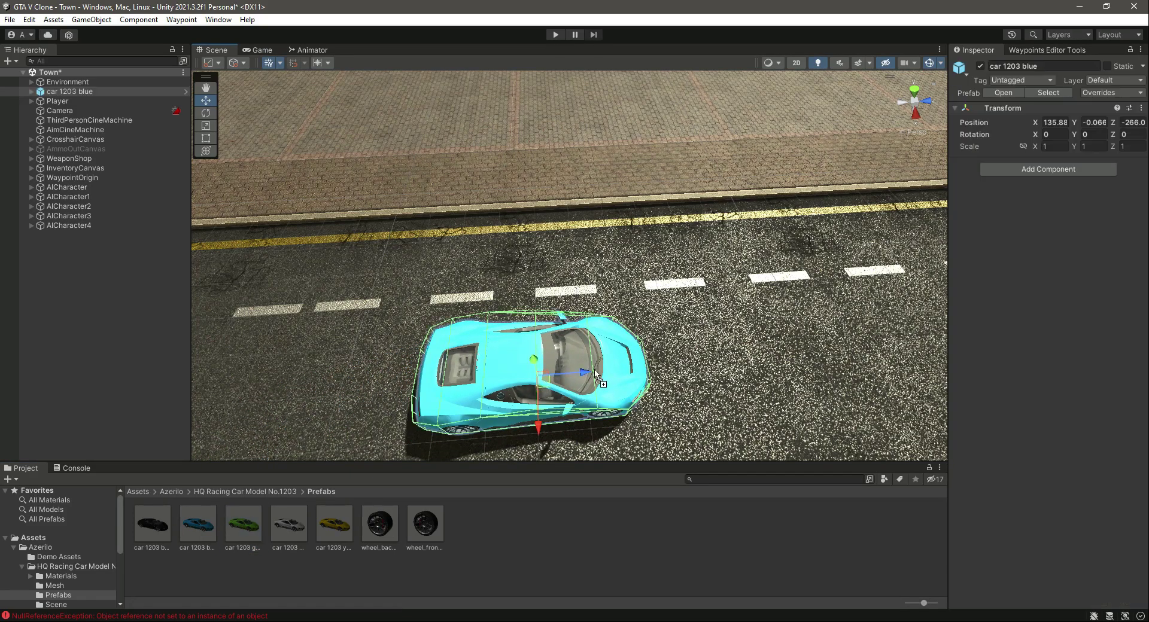
Step: Move the car 1203 blue object to the end of the Town scene's hierarchy, after AICharacter4
right_click_drag(596, 371, 622, 260)
key("w")
key("a")
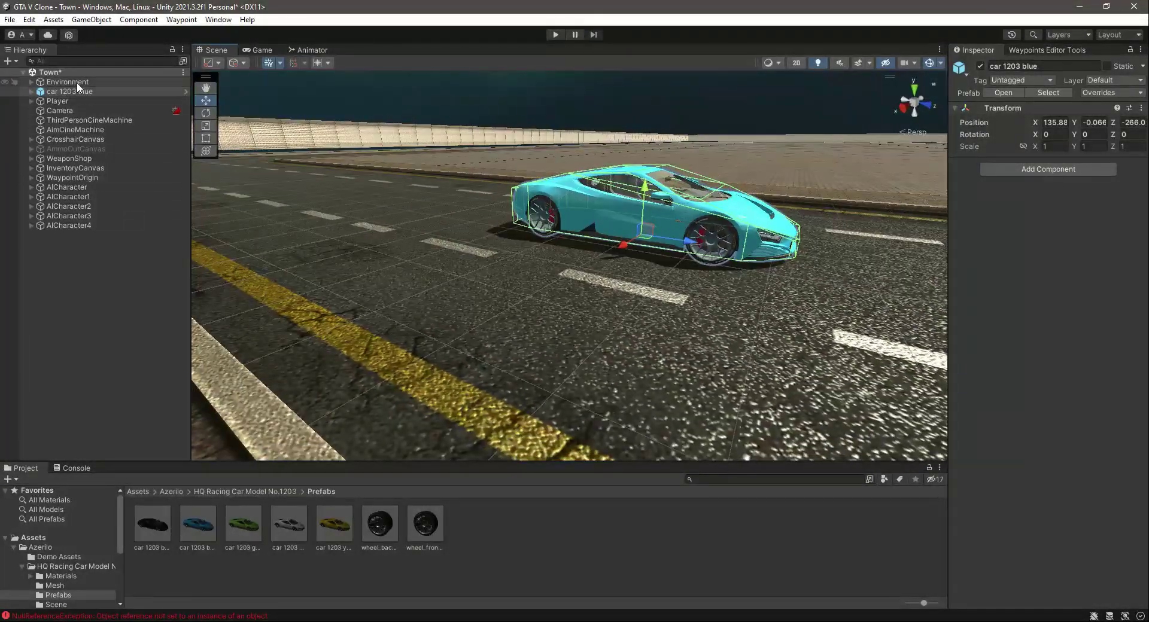
left_click_drag(78, 92, 113, 228)
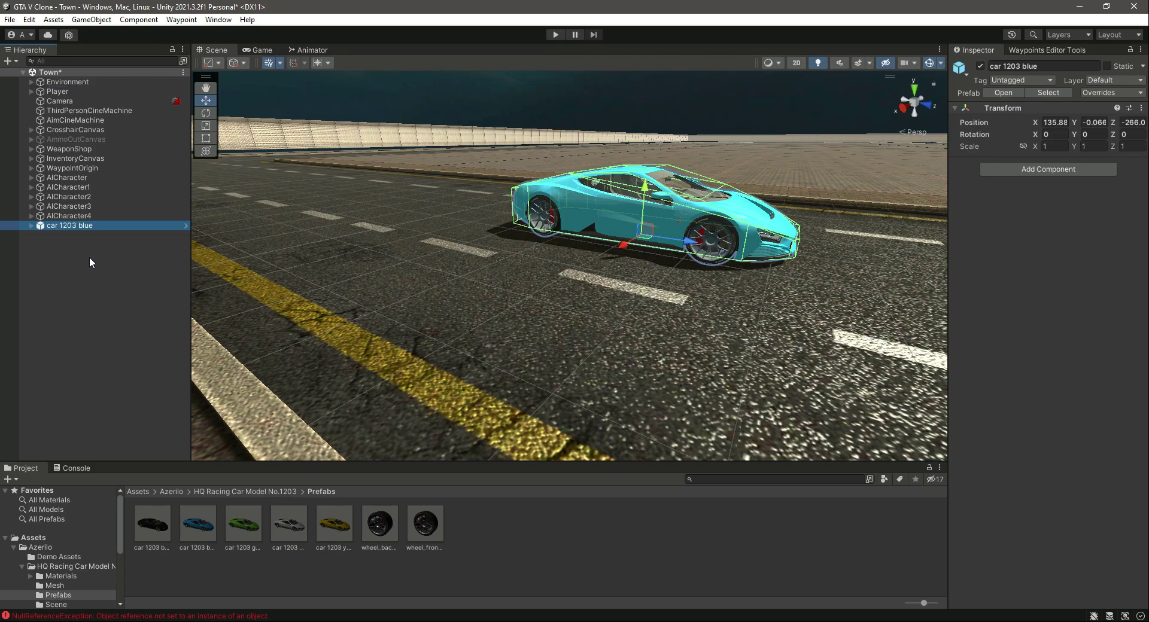
Step: Unpack the car 1203 blue prefab instance completely and rename the object CarAI1
right_click(82, 226)
mouse_move(174, 366)
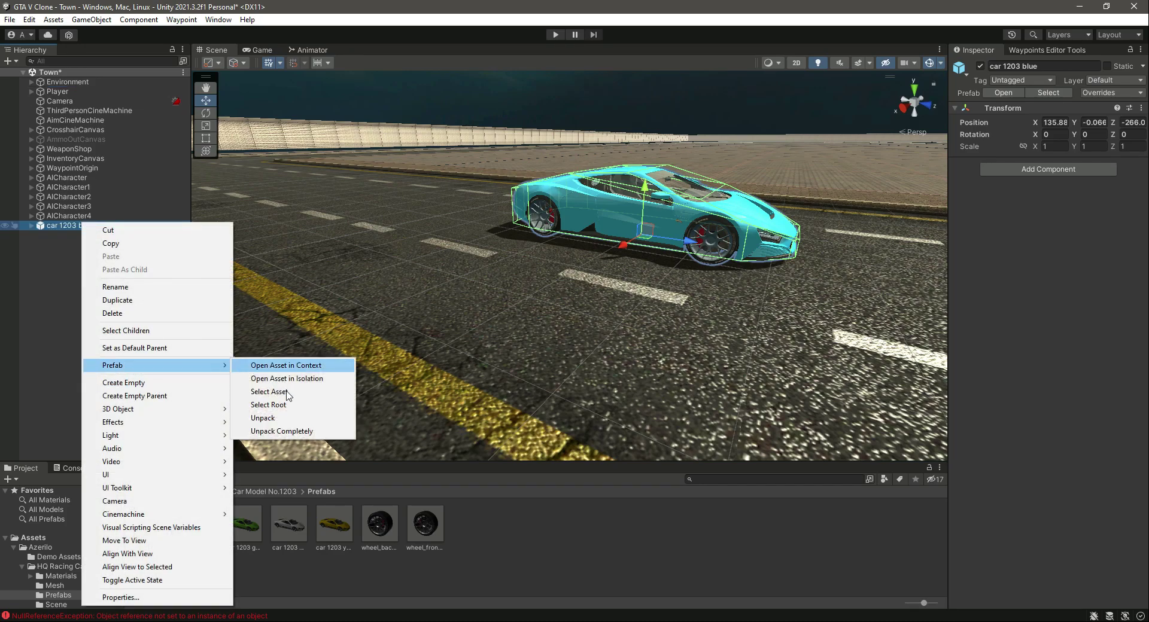
left_click(292, 431)
left_click(1052, 65)
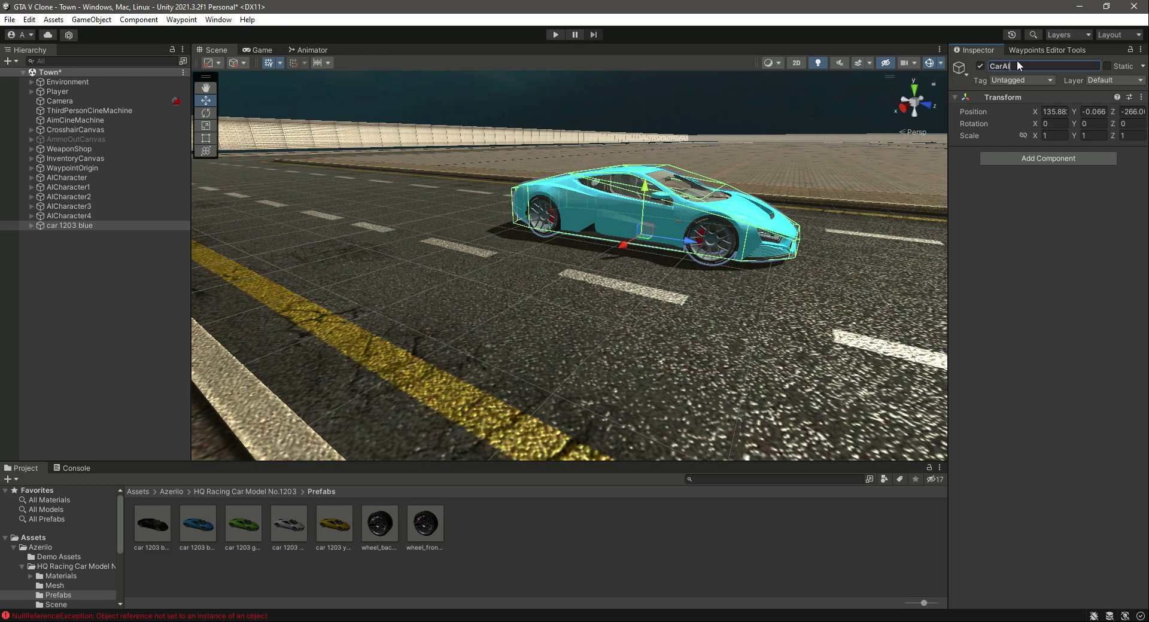
left_click(87, 296)
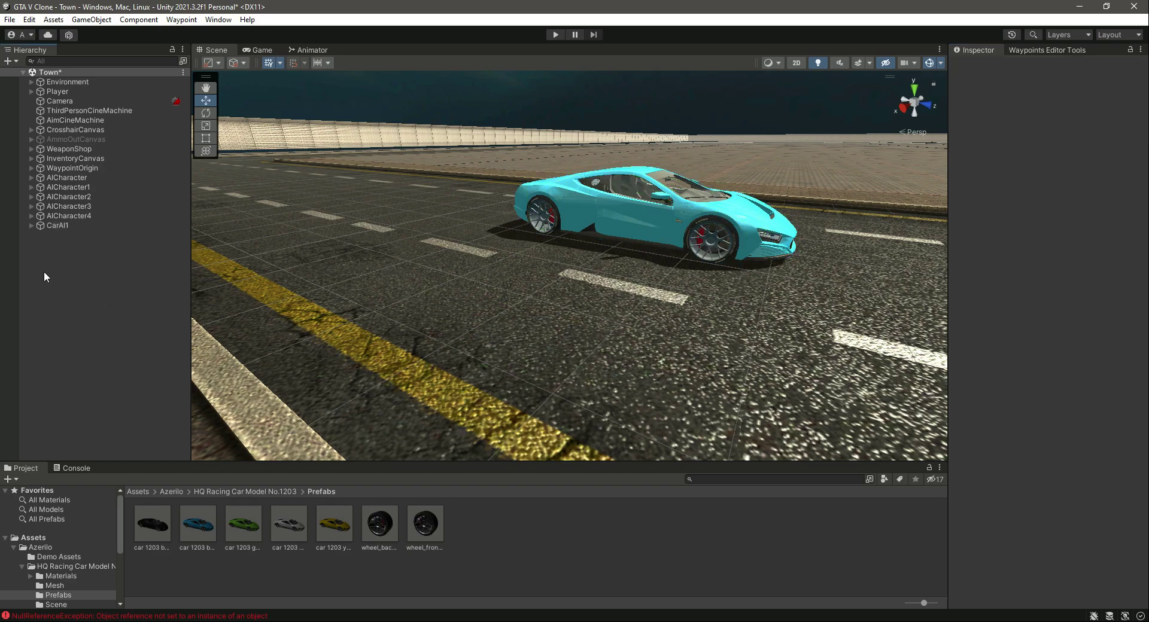
Step: Remove the Mesh Collider component from the Collider child object of CarAI1
left_click(53, 227)
left_click(31, 226)
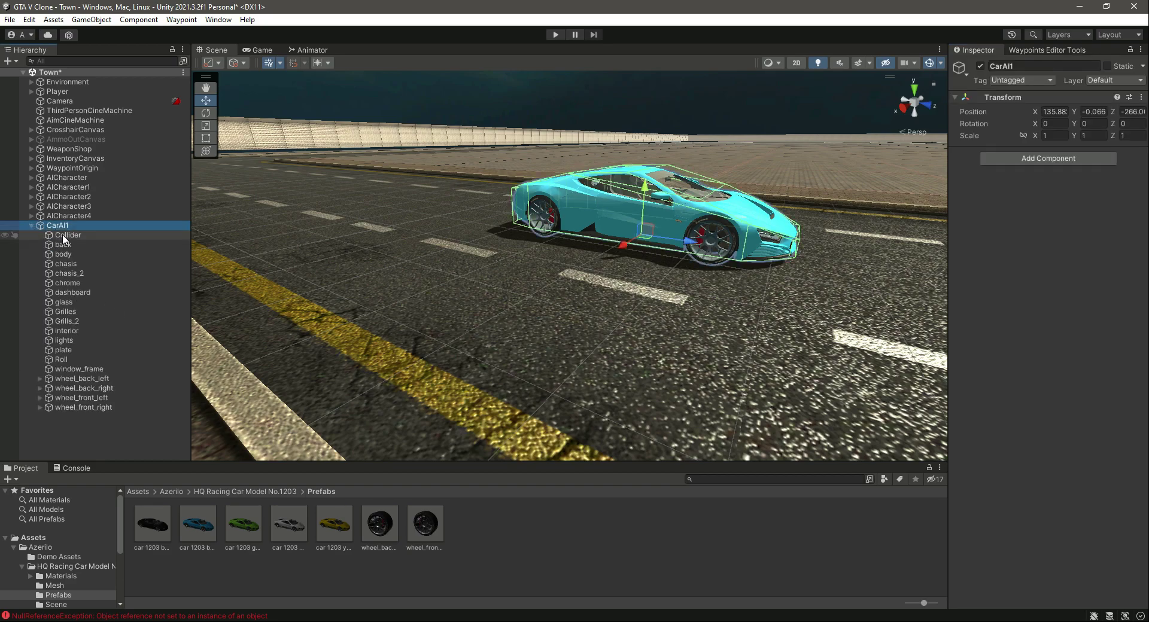
left_click(67, 236)
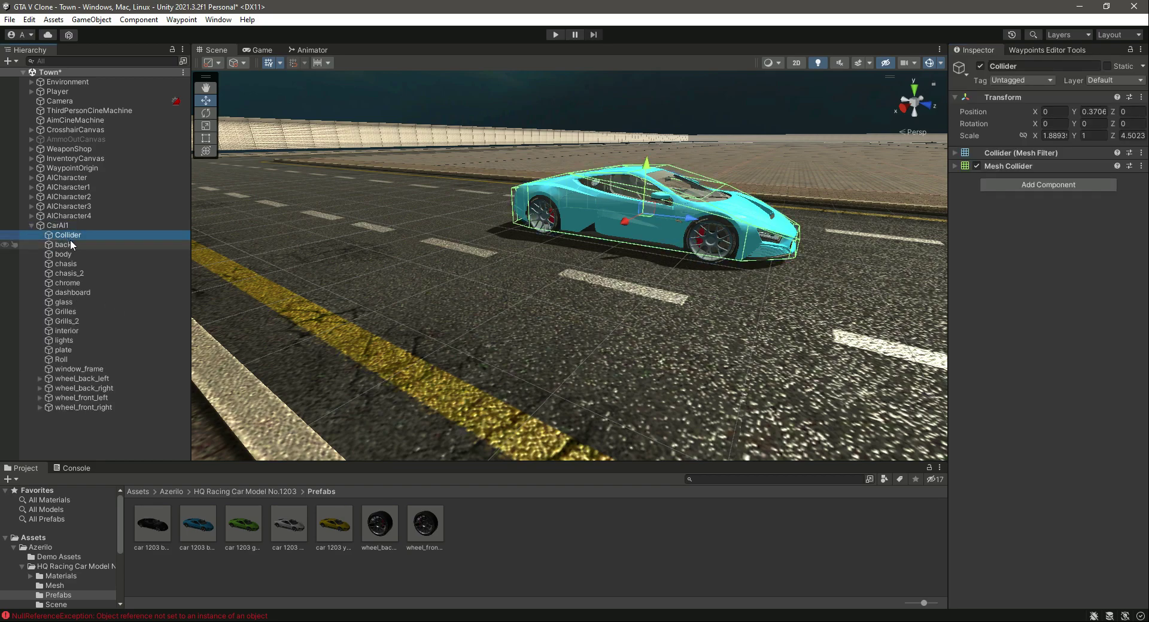
left_click(955, 167)
left_click(1140, 170)
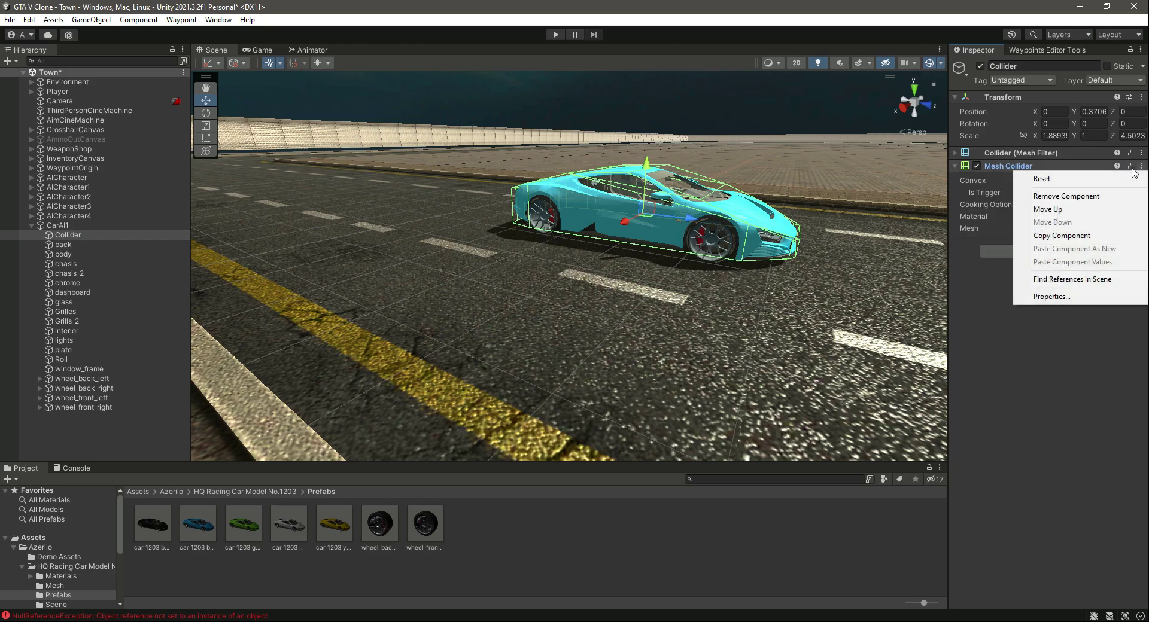
left_click(1031, 193)
Step: Go through the child parts of CarAI1, including back, body, chasis and chasis_2, and check their components for other colliders
left_click(60, 249)
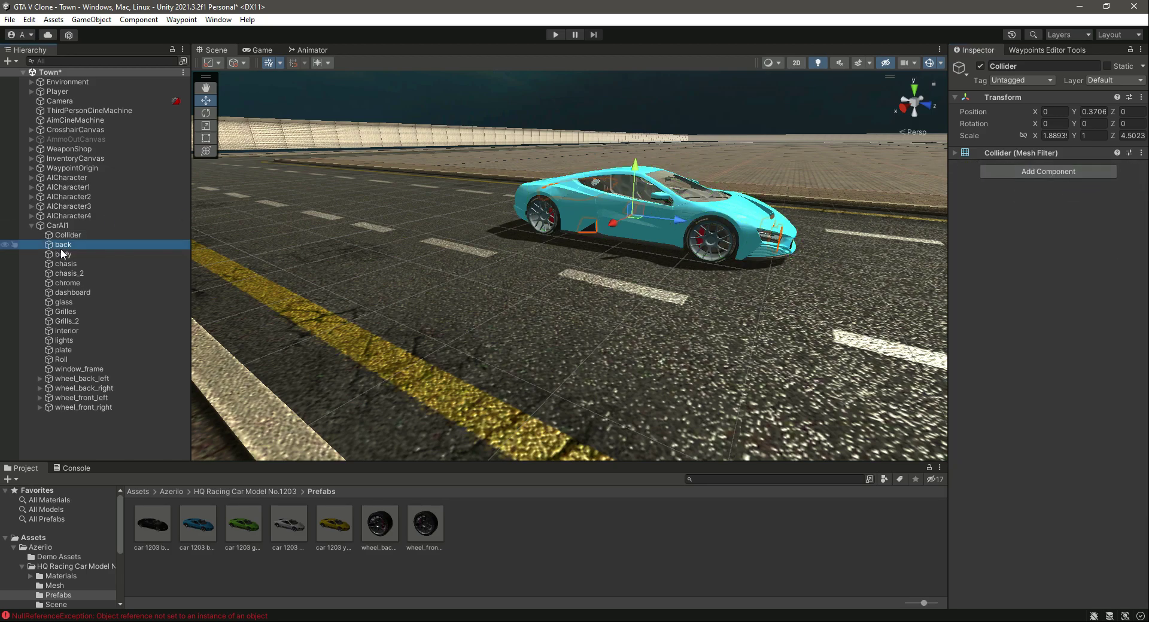
left_click(69, 256)
left_click(73, 263)
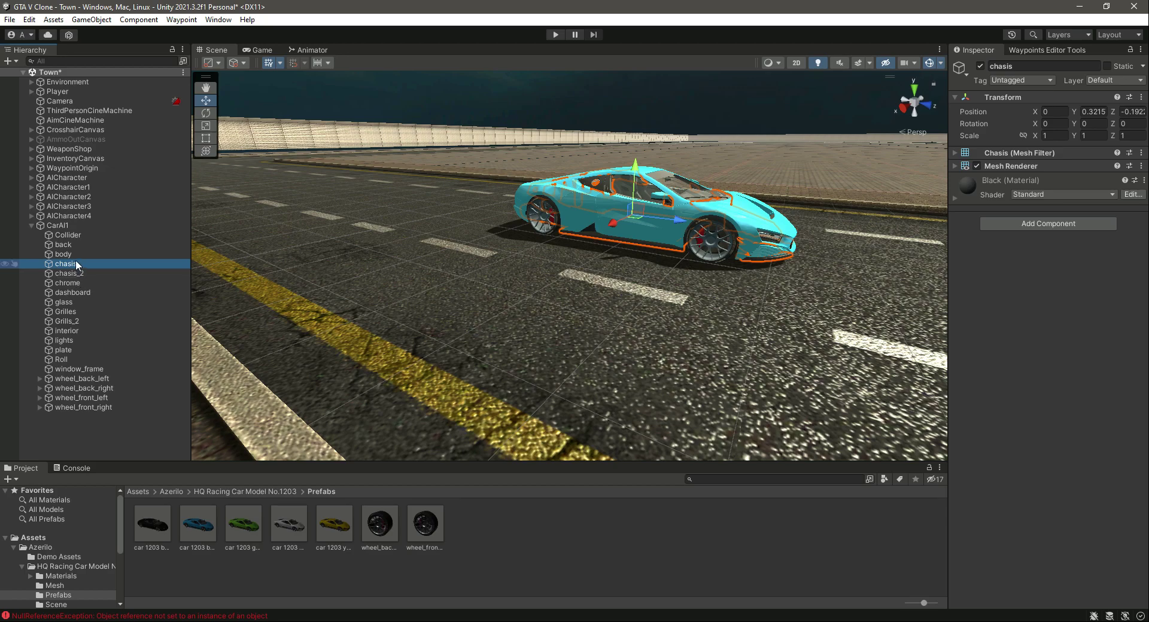
left_click(77, 255)
left_click(78, 264)
key("Down")
key("Down")
key("Down")
key("Down")
key("Down")
key("Down")
key("Down")
key("Down")
key("Down")
key("Down")
key("Down")
key("Down")
key("Down")
key("Down")
key("Down")
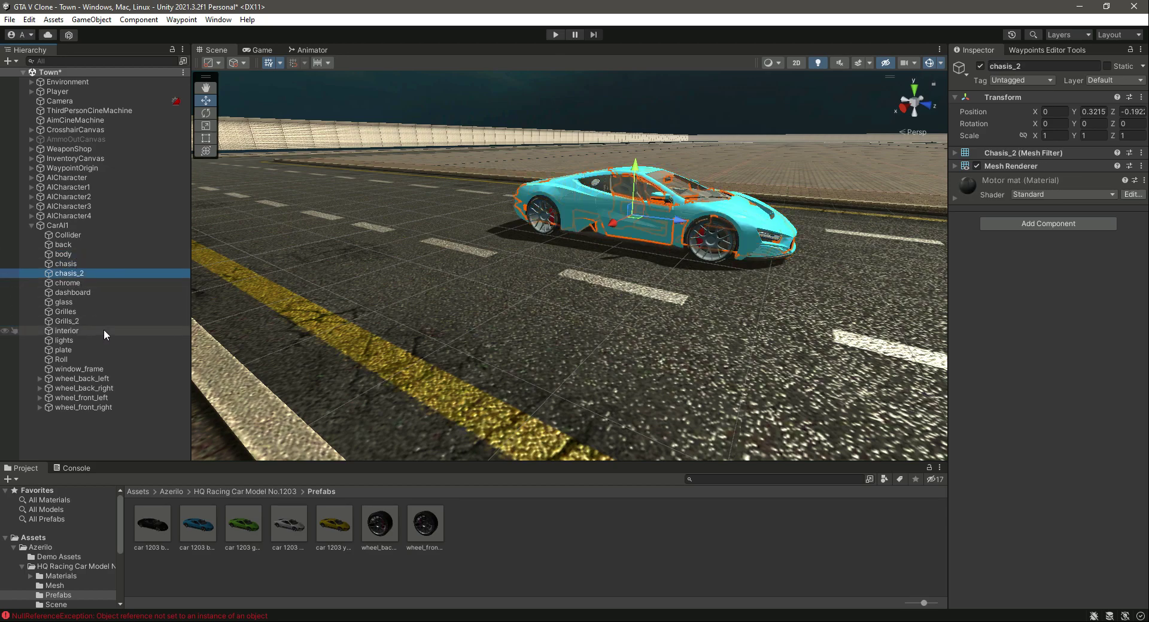
Step: Collapse CarAI1 in the hierarchy and save the Town scene
left_click(32, 226)
left_click(75, 286)
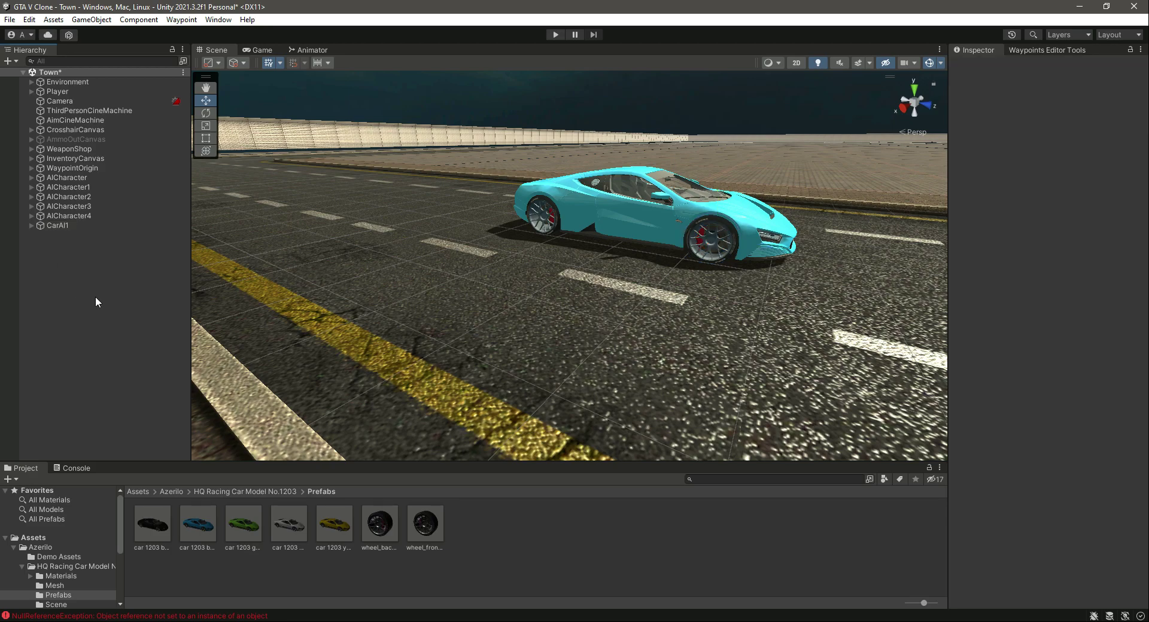
key("ctrl+s")
Step: Add a Box Collider component to CarAI1
left_click(68, 225)
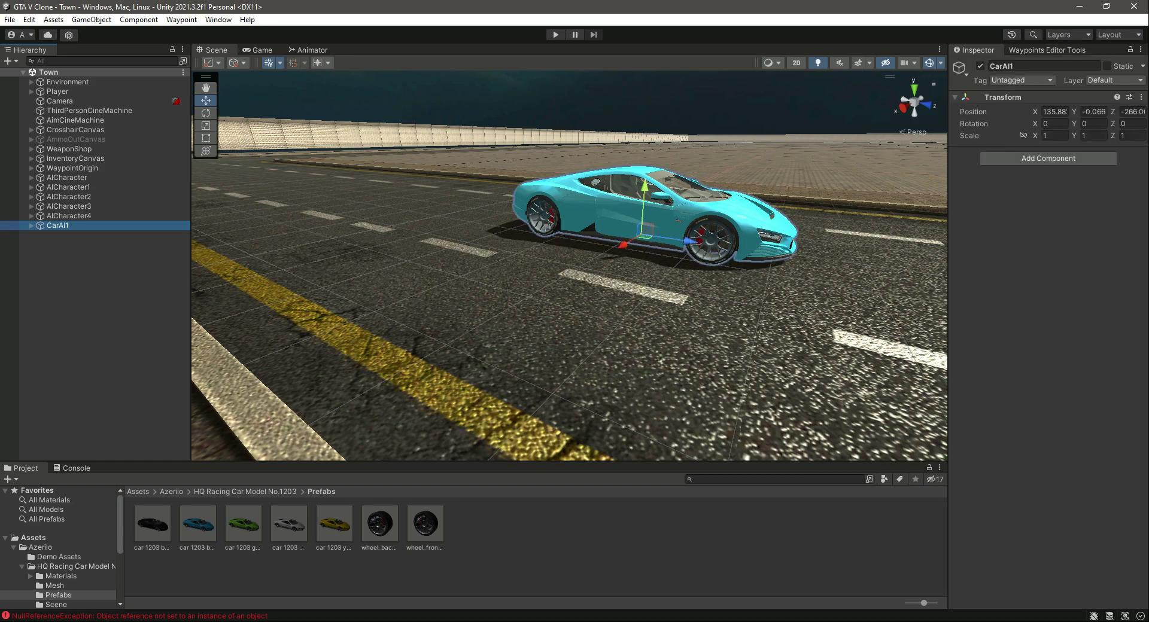
left_click(1053, 160)
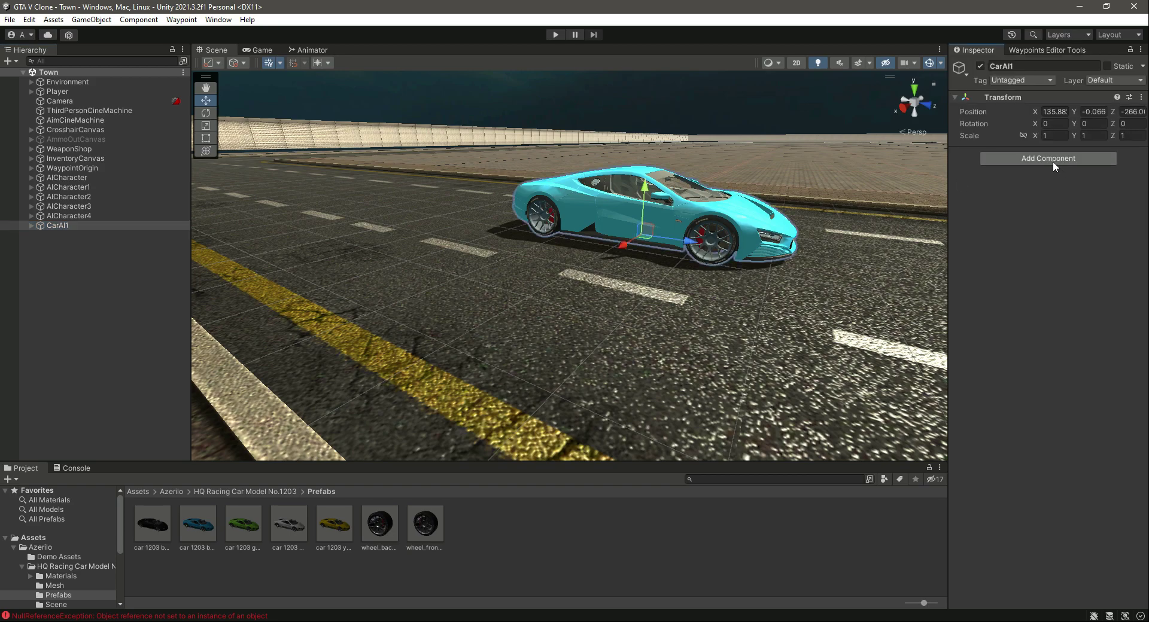
type("box")
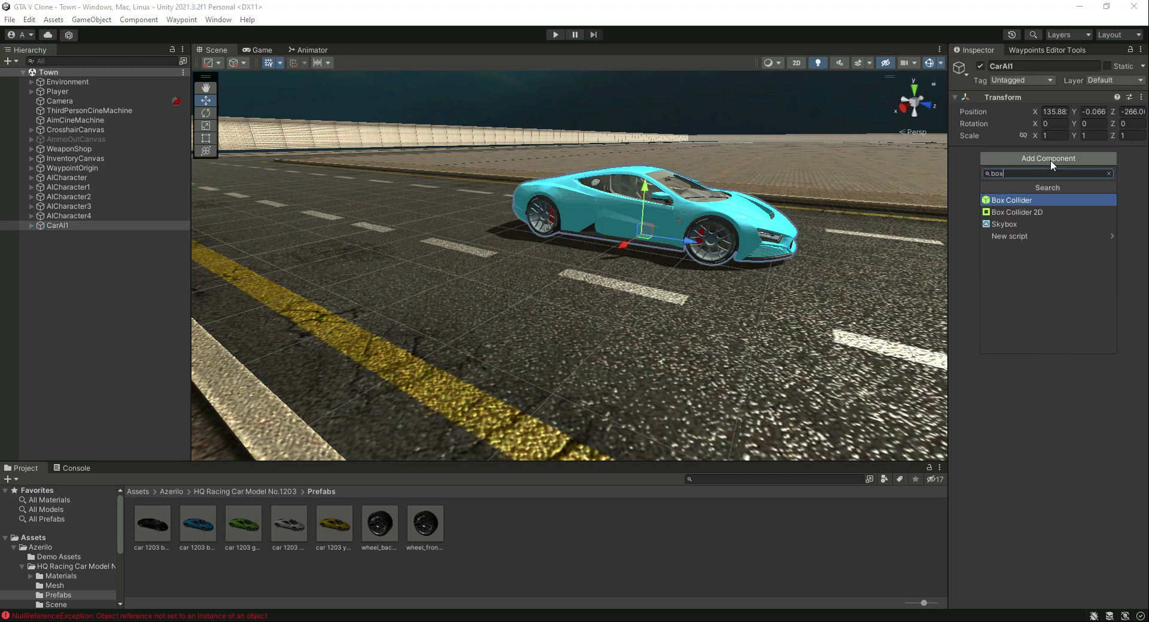
key("Return")
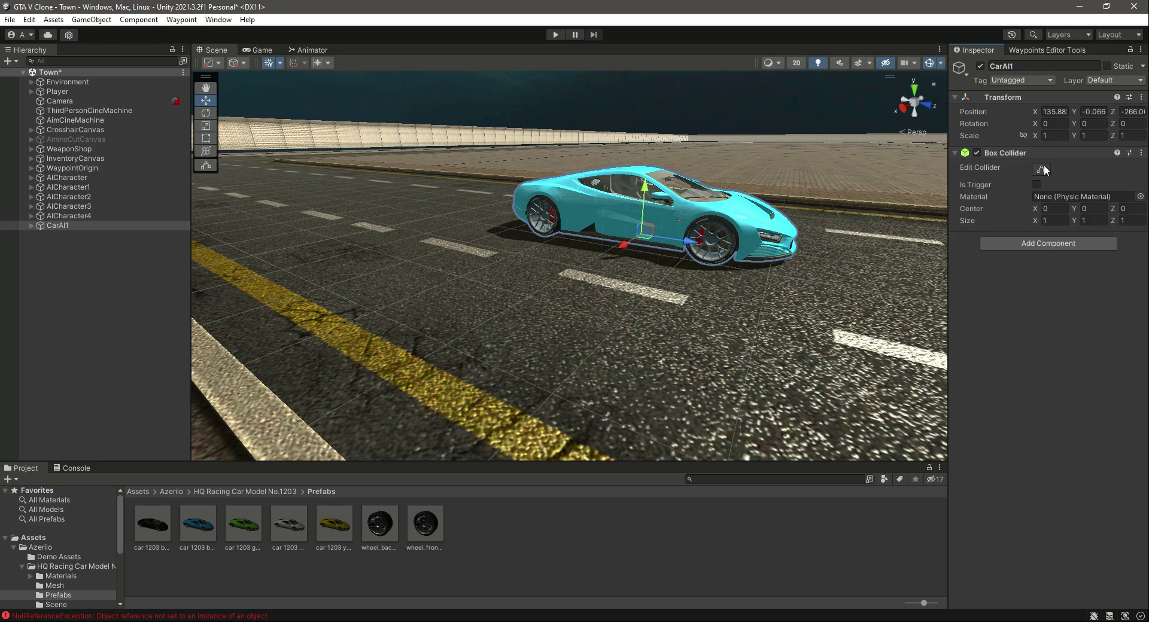
Step: Edit the Box Collider to fit the car's height and length, about 1.12 on Y and 4.66 on Z
left_click(1044, 166)
right_click_drag(681, 292, 685, 322)
key("w")
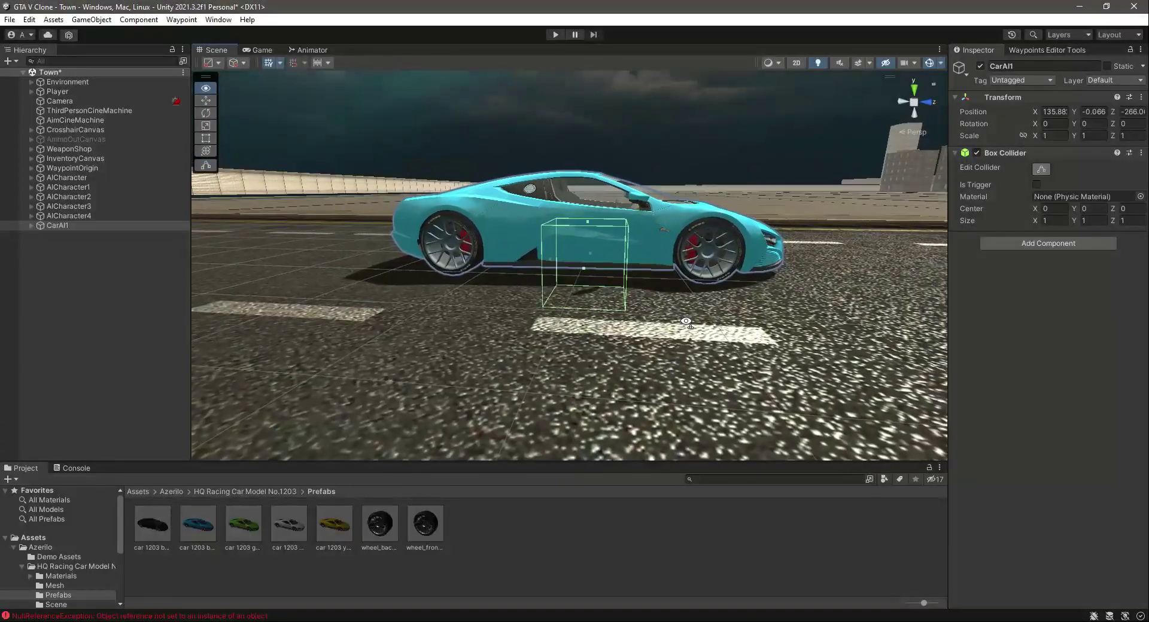
left_click_drag(587, 222, 596, 176)
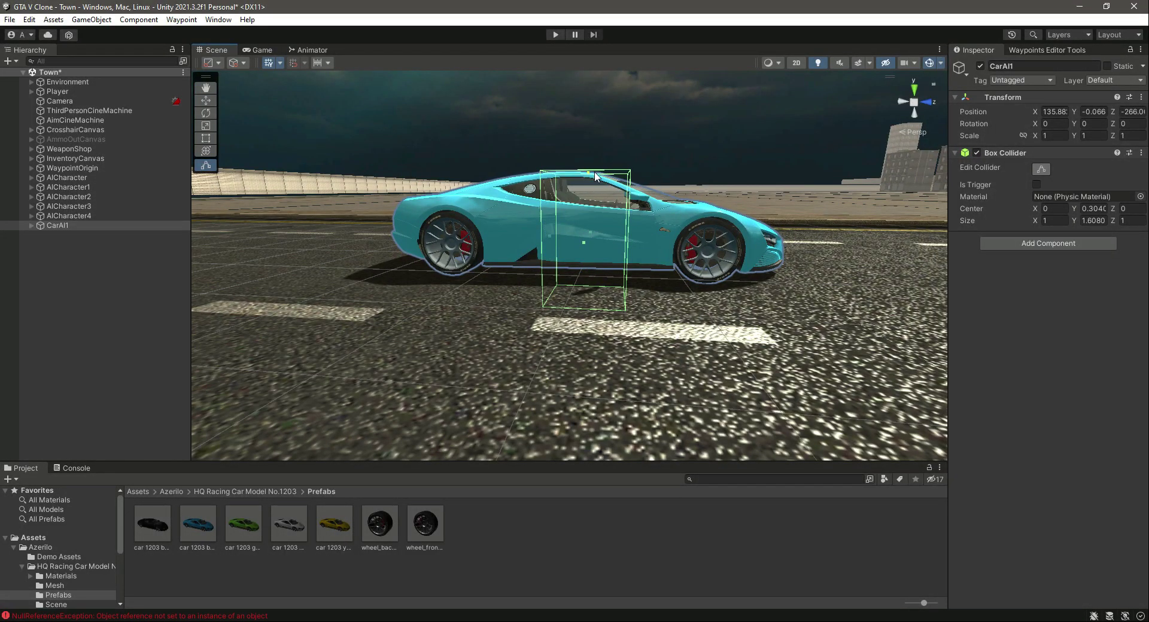
left_click_drag(627, 235, 769, 238)
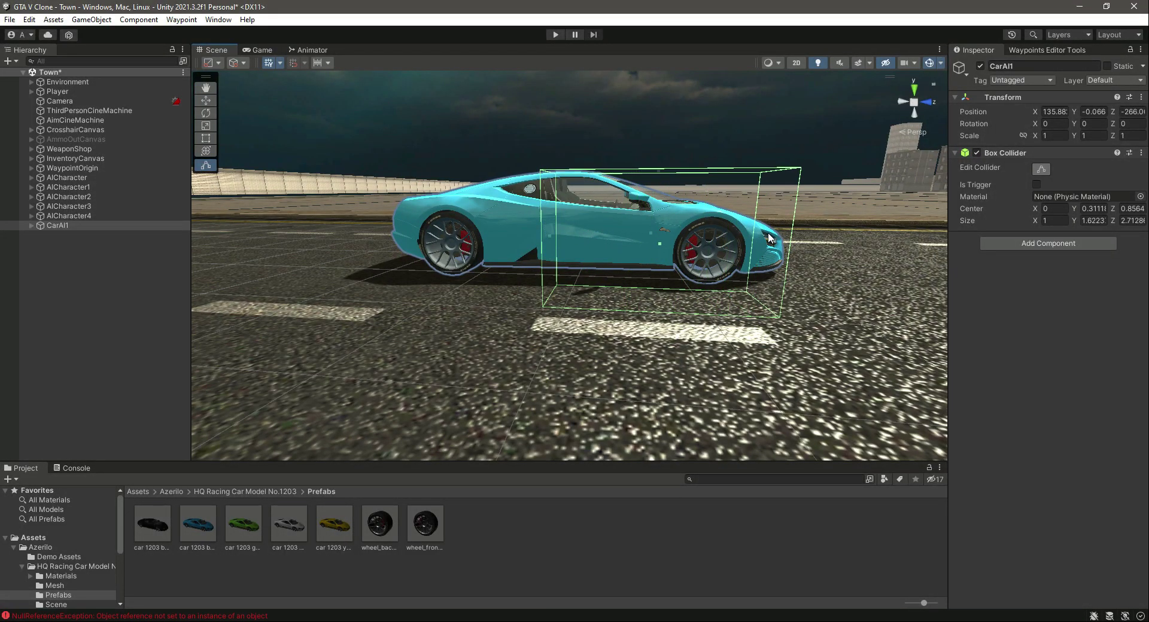
left_click_drag(548, 236, 408, 231)
right_click_drag(410, 232, 686, 178)
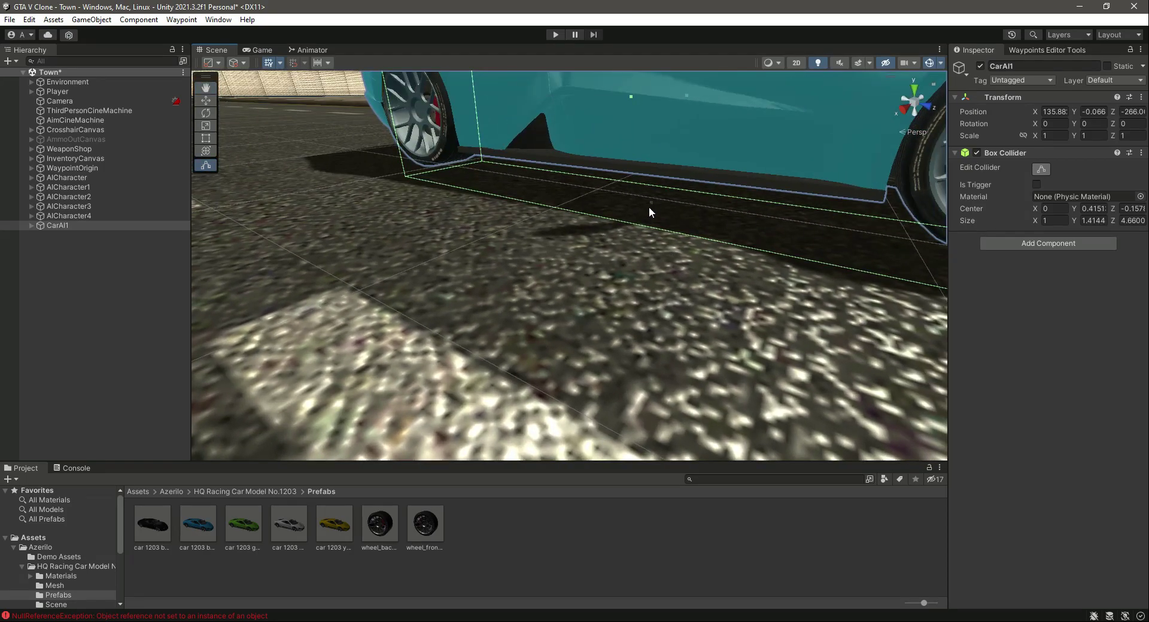
left_click_drag(650, 203, 667, 164)
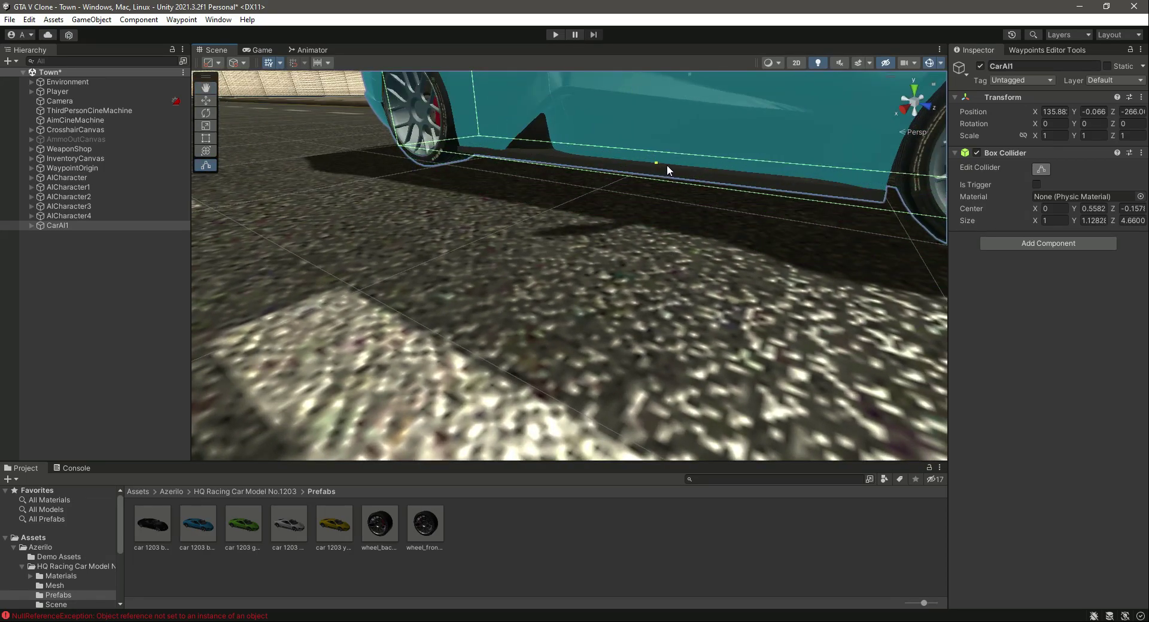
Step: Widen the Box Collider to both sides of the car, about 1.76 on X, and save the scene
right_click_drag(667, 164, 662, 247)
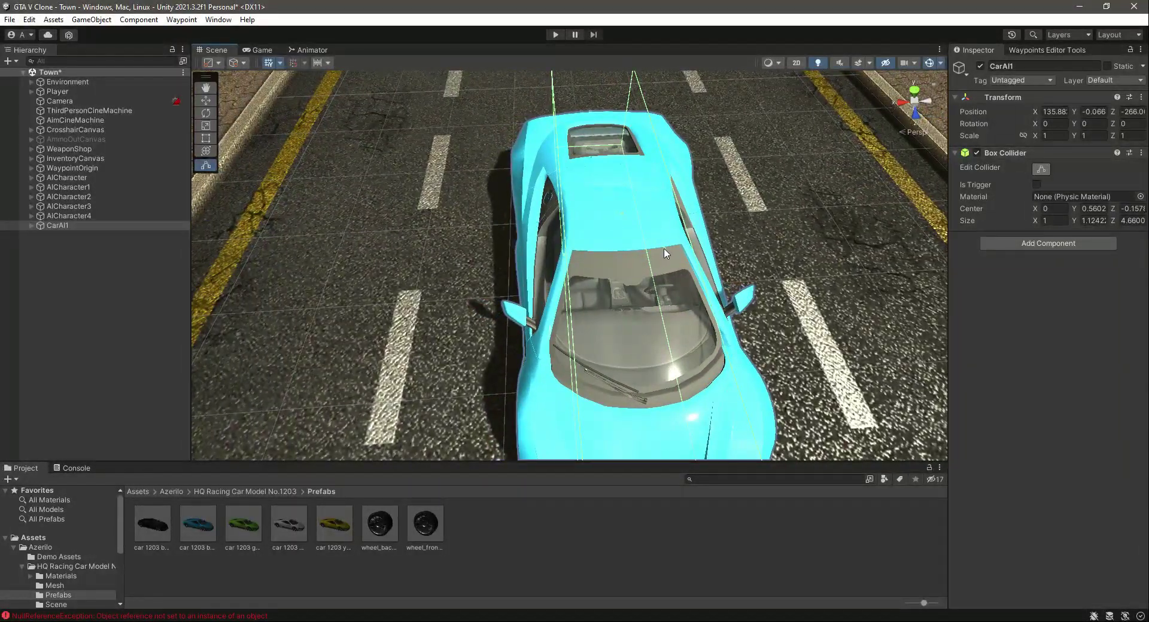
left_click_drag(664, 249, 693, 246)
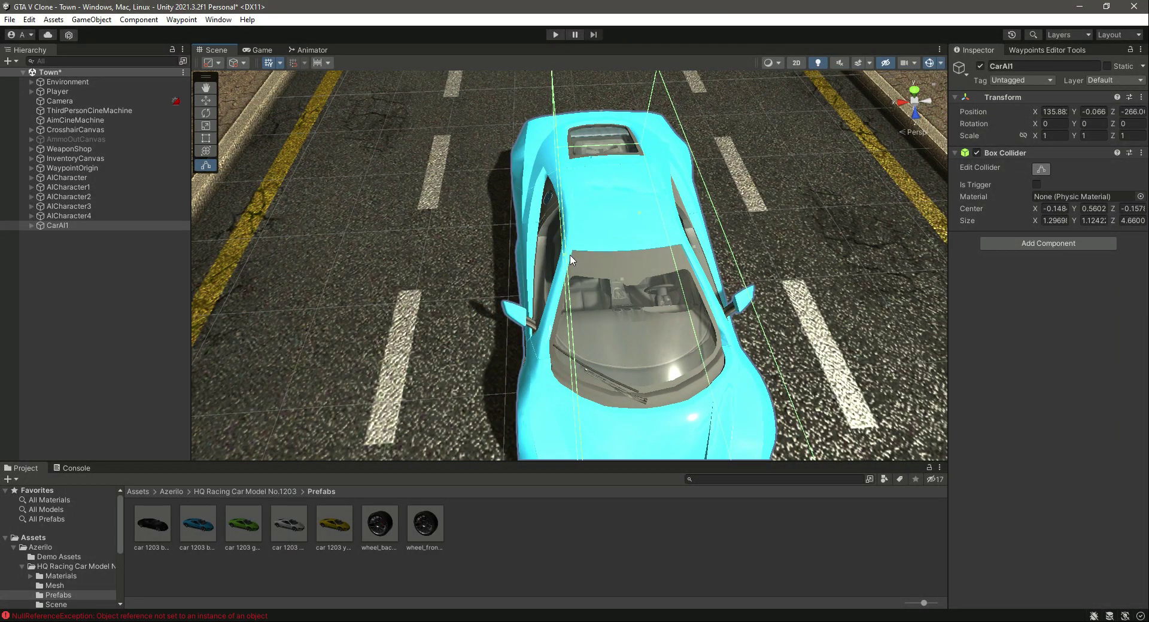
left_click_drag(567, 256, 517, 262)
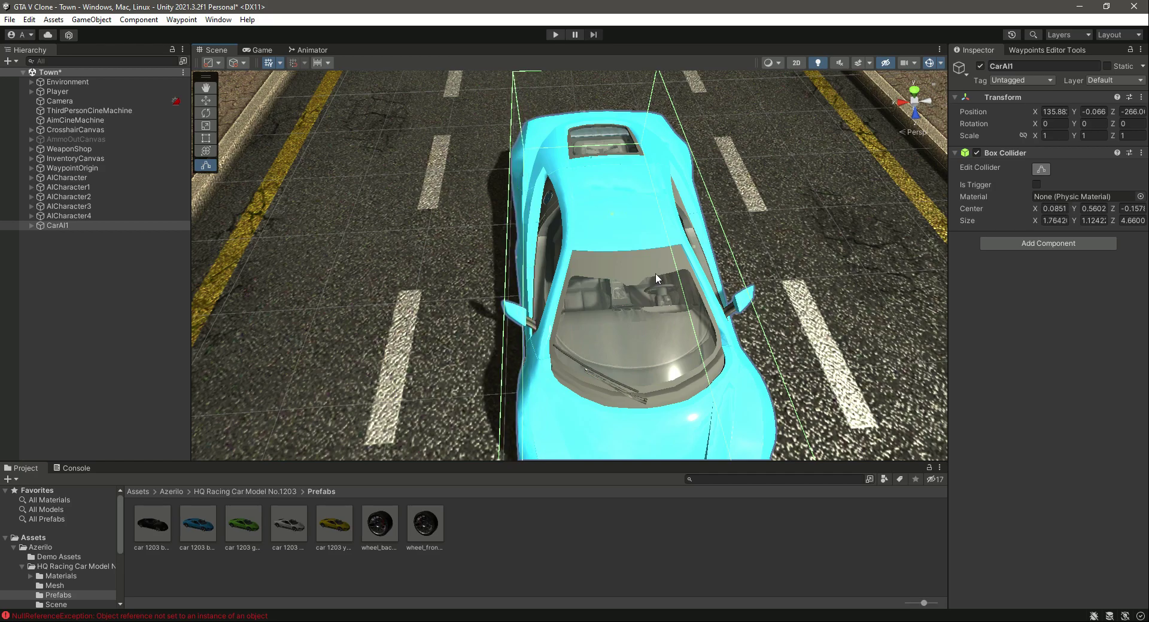
right_click_drag(655, 273, 824, 225)
scroll(641, 314, "down", 3)
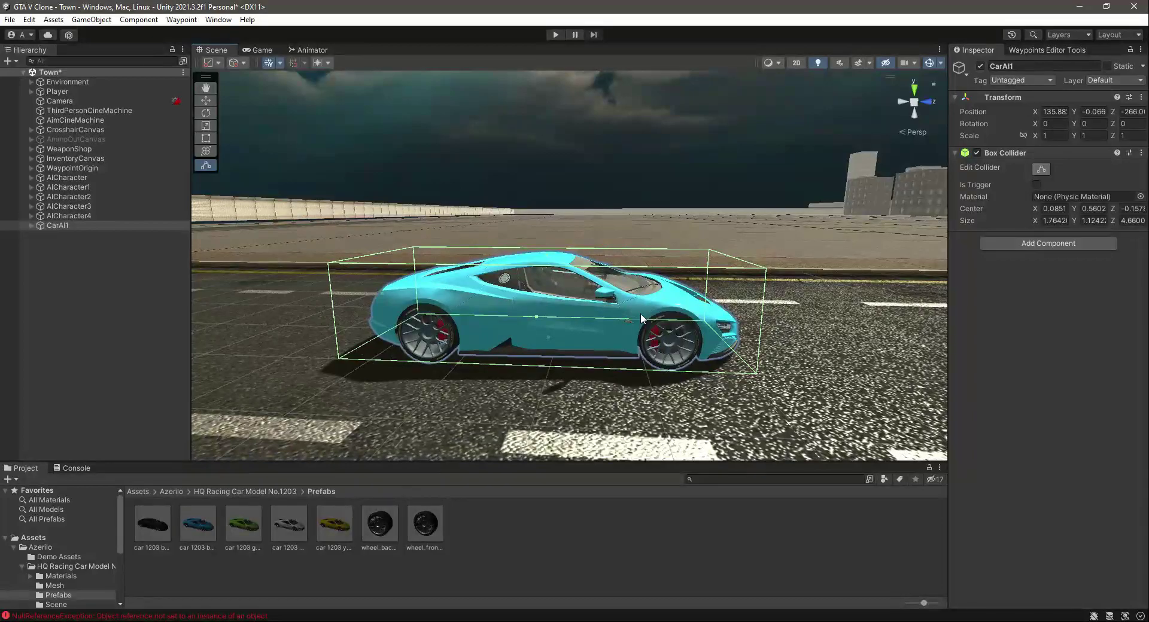
right_click_drag(759, 274, 402, 213)
key("d")
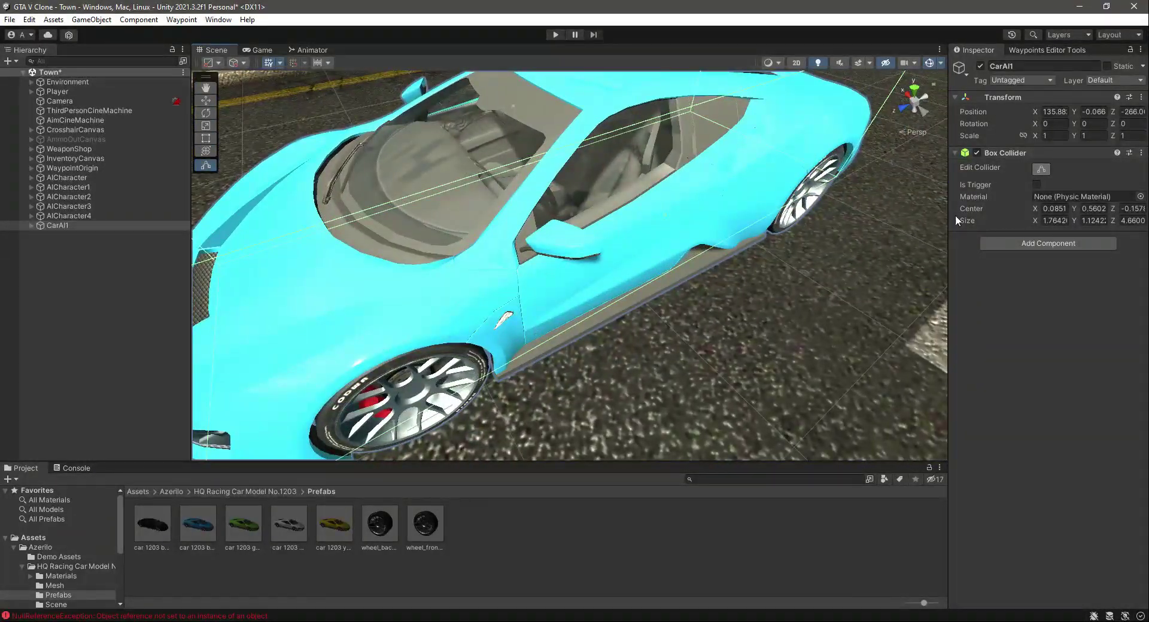
key("ctrl+s")
Step: Add a Rigidbody component to CarAI1 and set its mass to 500
left_click(1017, 243)
type("rigi")
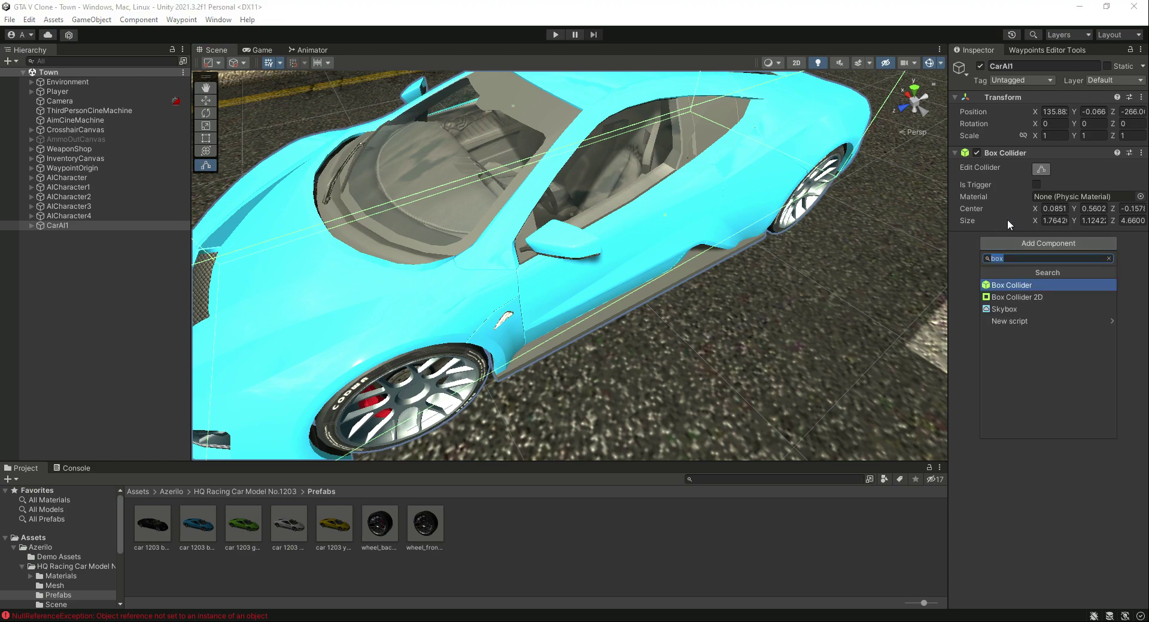
key("Return")
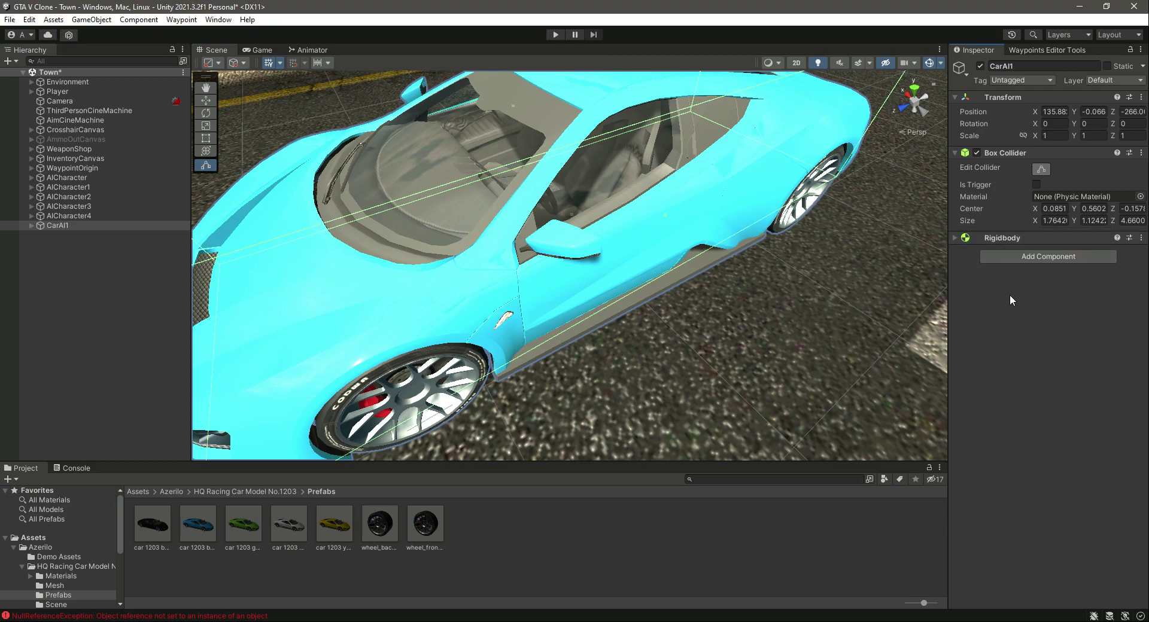
left_click(956, 238)
left_click(1070, 252)
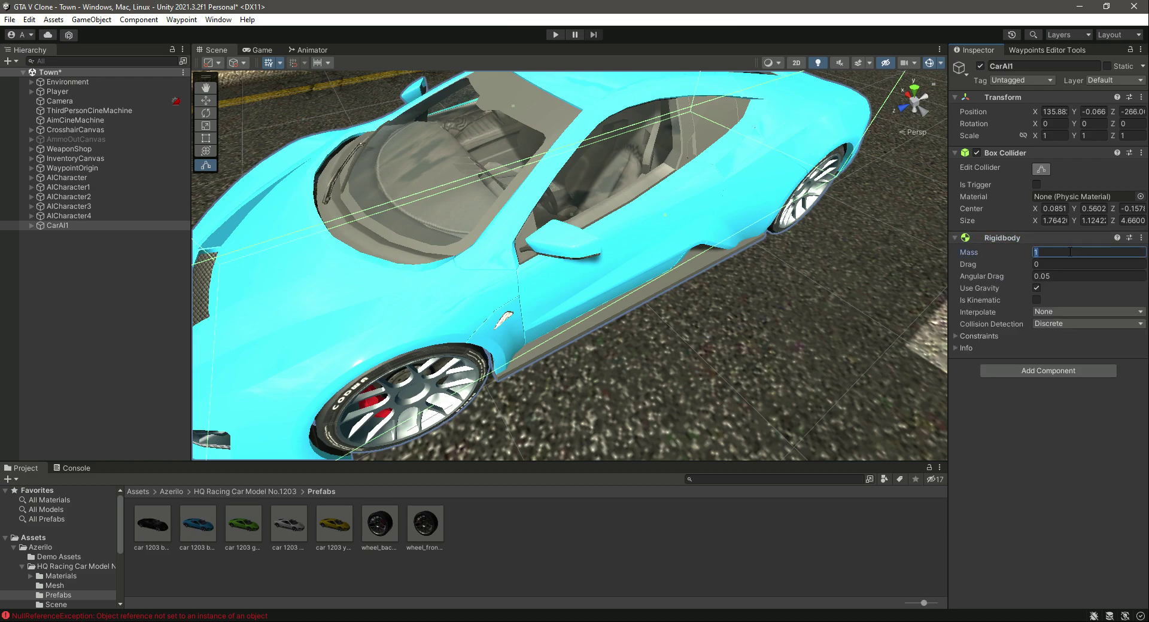
type("500")
key("Tab")
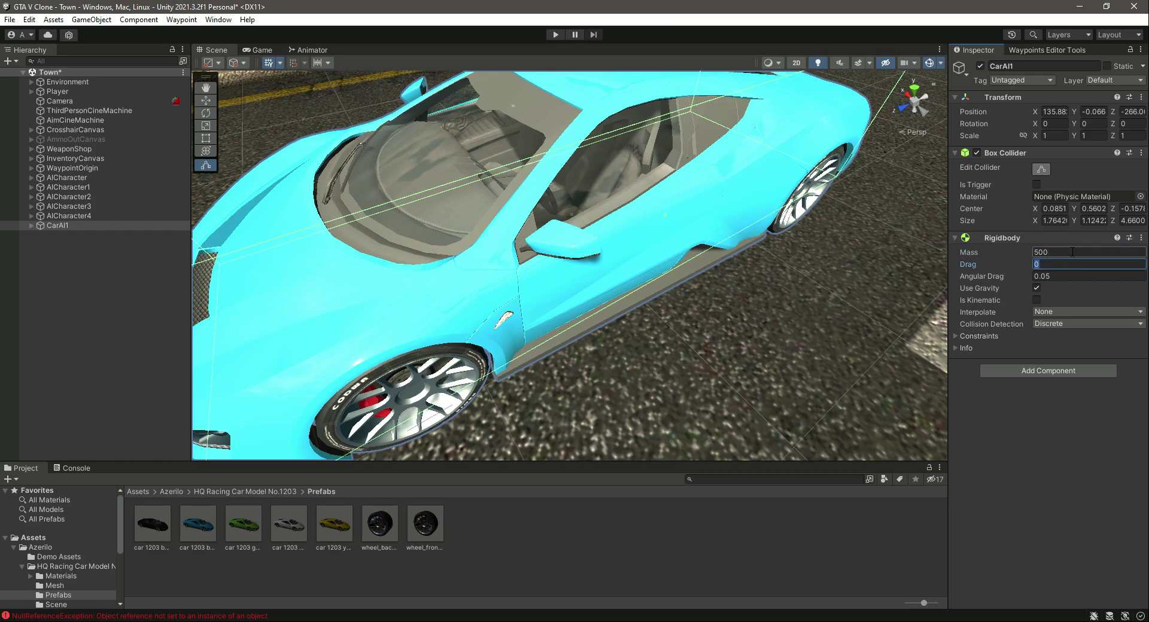
key("Tab")
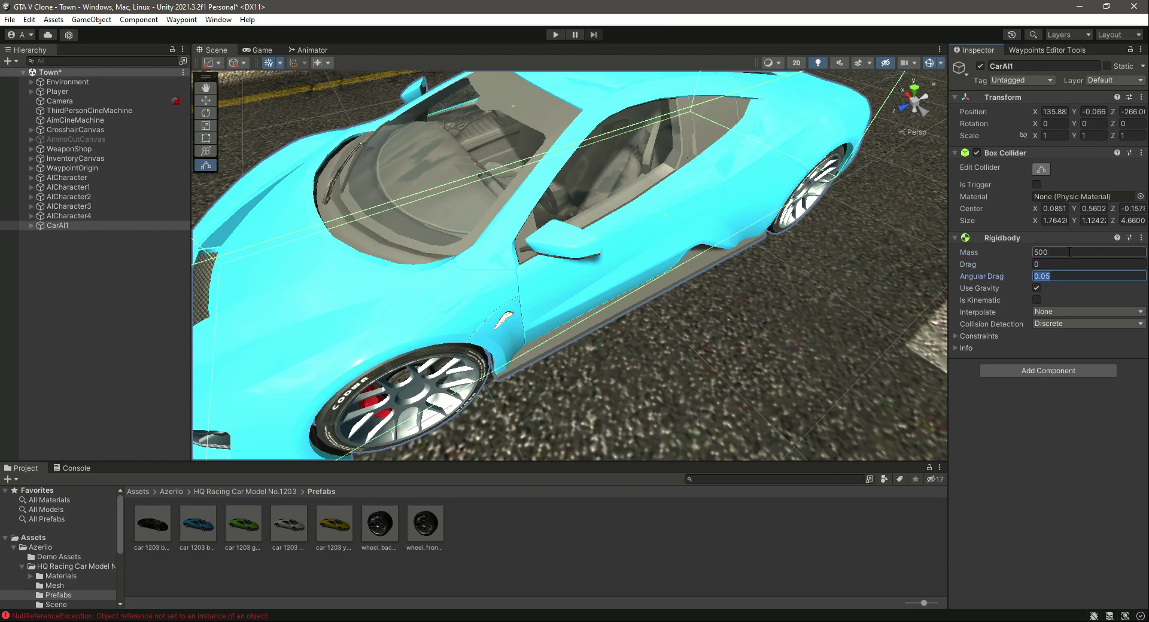
Step: Show the Rigidbody constraints, save the Town scene, and collapse CarAI1's Rigidbody and Box Collider components
left_click(957, 337)
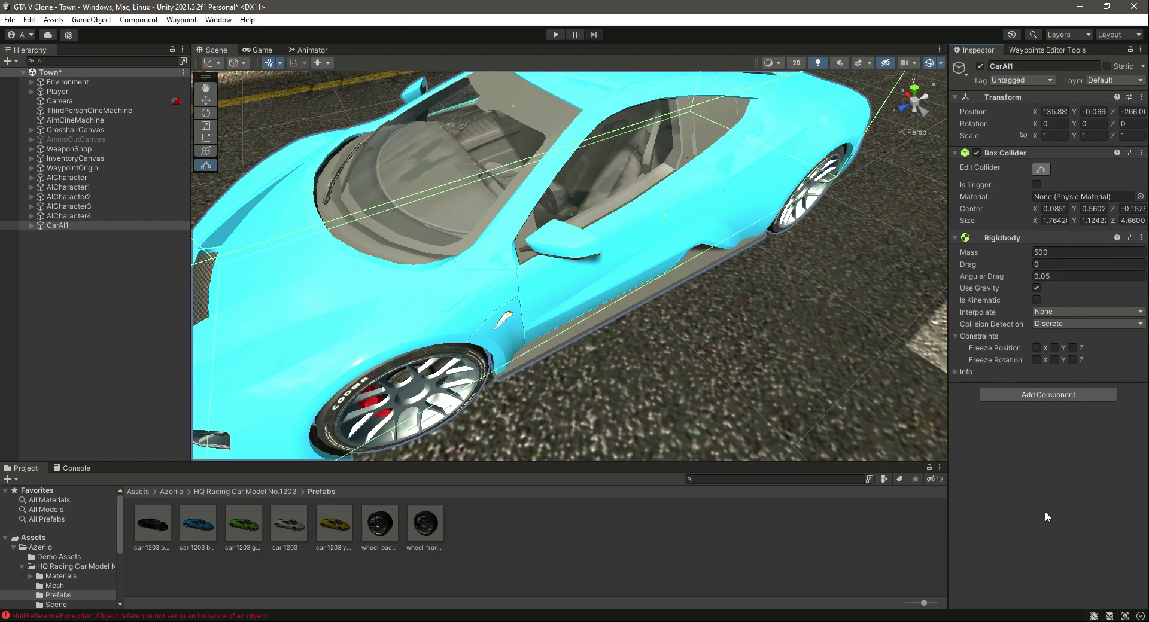
key("ctrl+s")
left_click(955, 237)
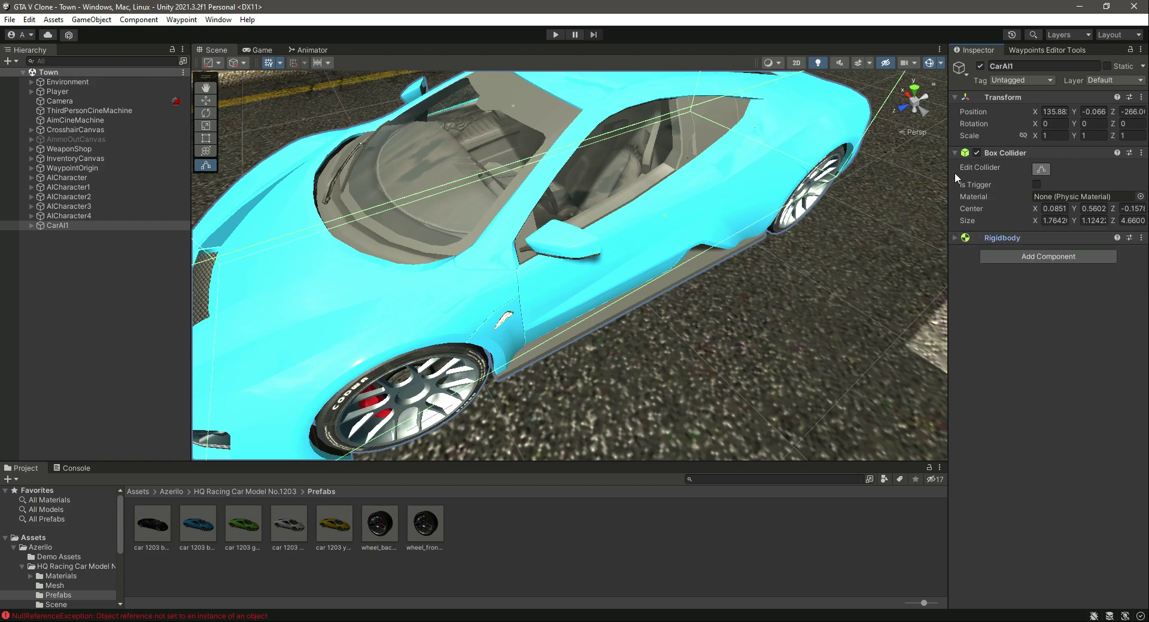
left_click(956, 153)
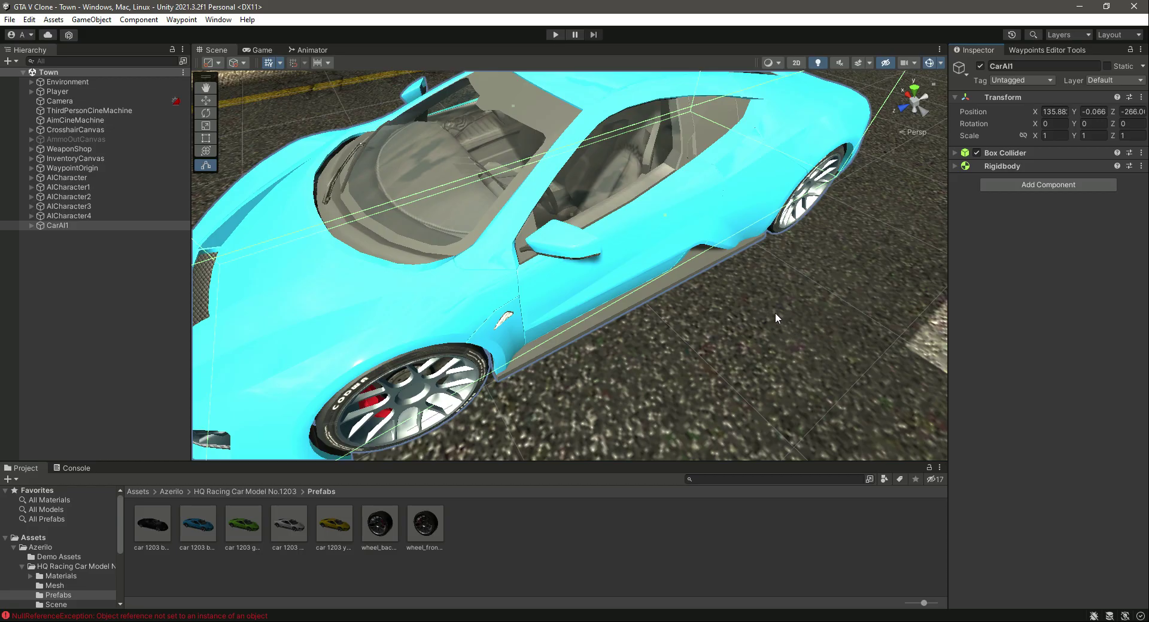
right_click_drag(775, 313, 597, 274)
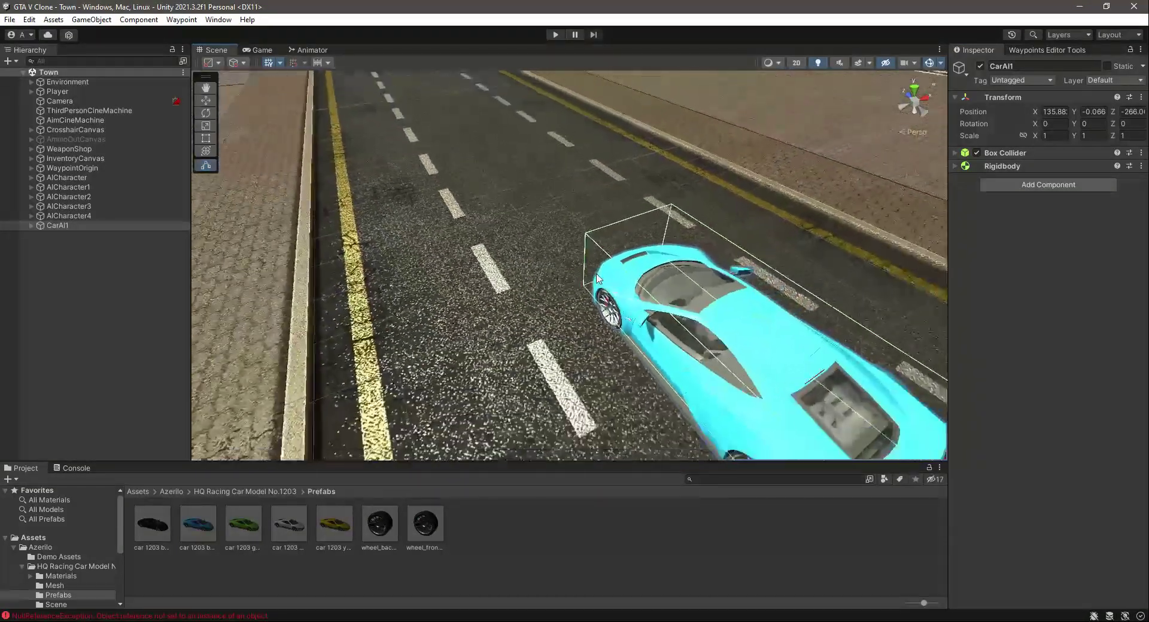
left_click_drag(597, 279, 439, 324, "alt")
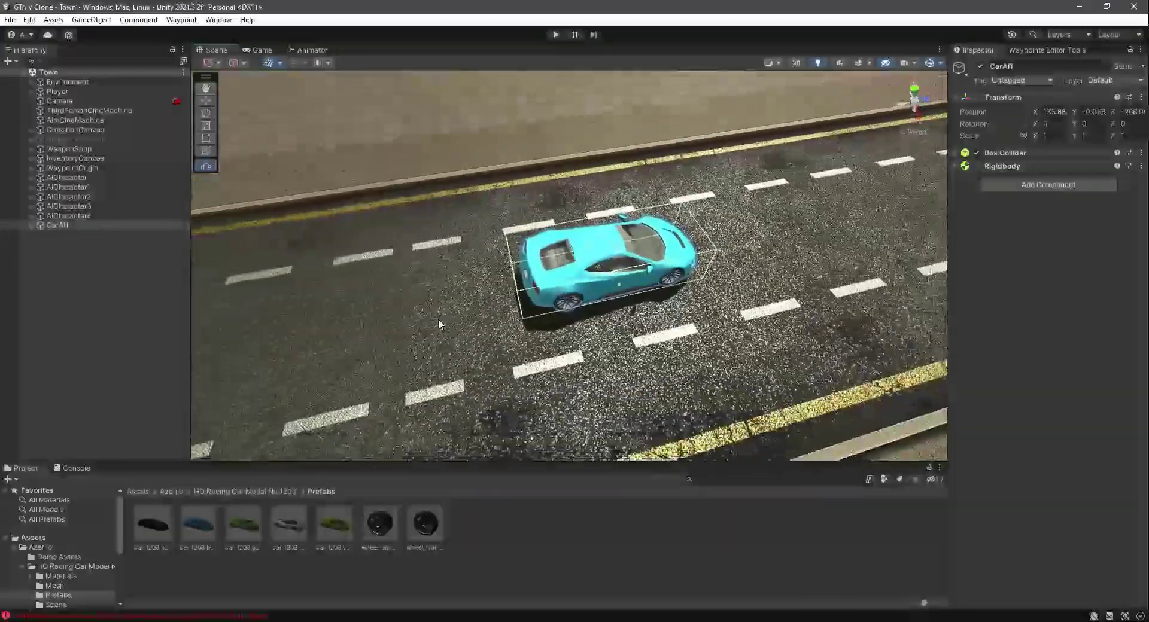
right_click_drag(439, 324, 598, 274)
right_click_drag(683, 270, 625, 292)
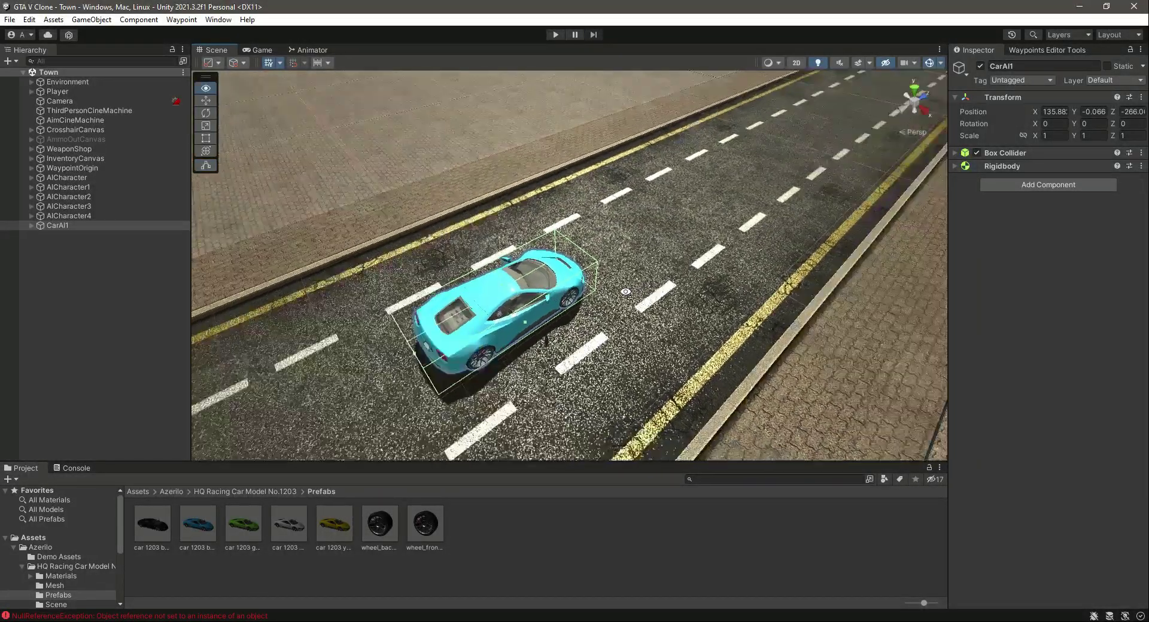
mouse_move(626, 292)
left_mouse_down("alt")
mouse_move(566, 293)
mouse_move(626, 281)
left_mouse_up("alt")
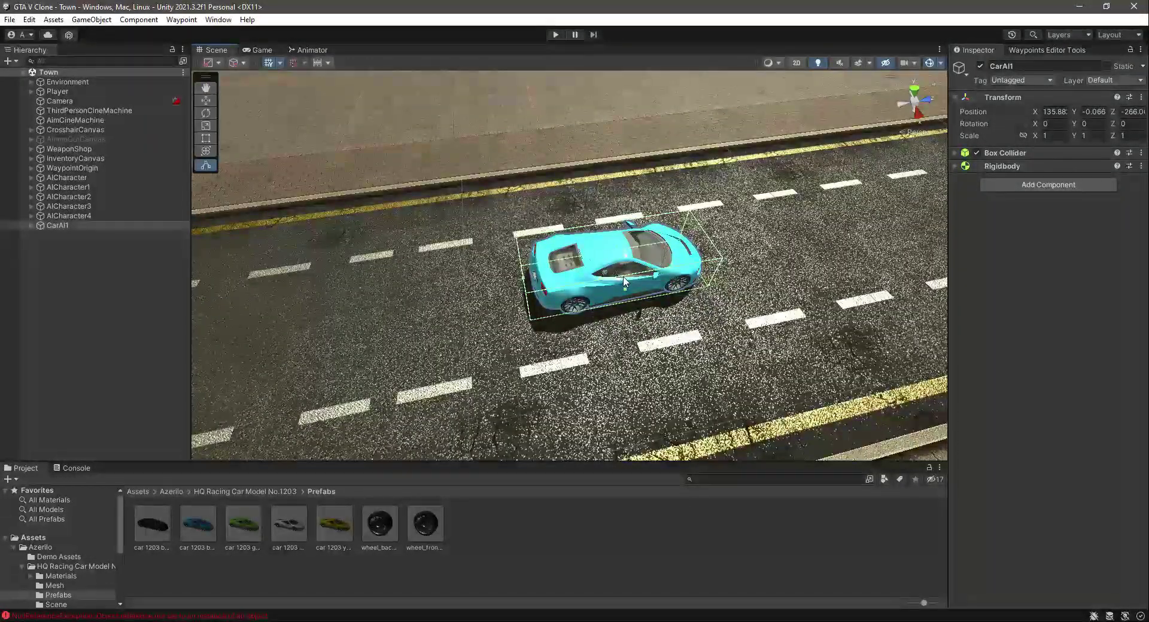